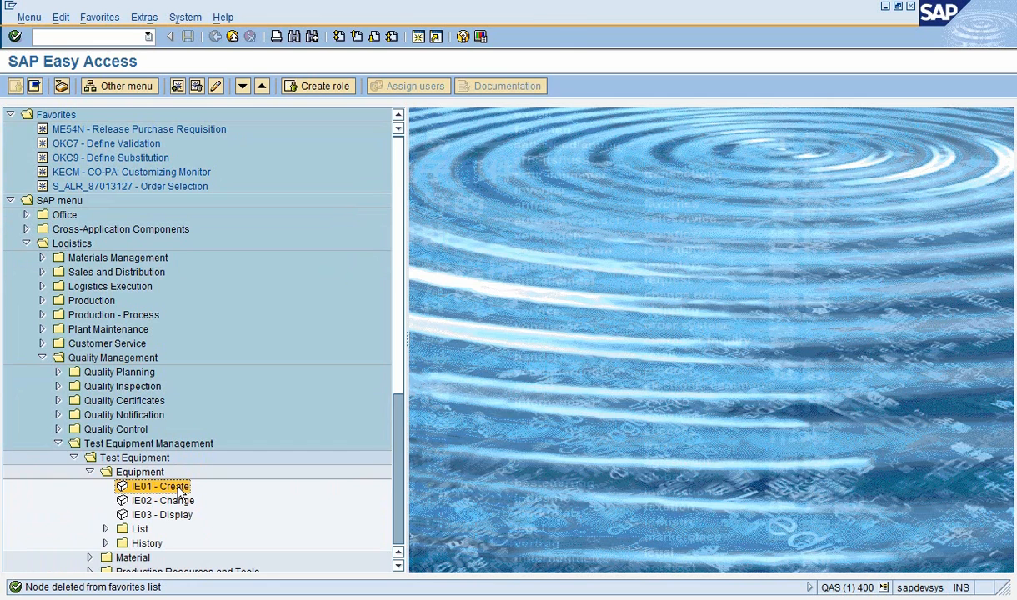
Step: Start creating a new equipment record with equipment category Q
double_click(177, 491)
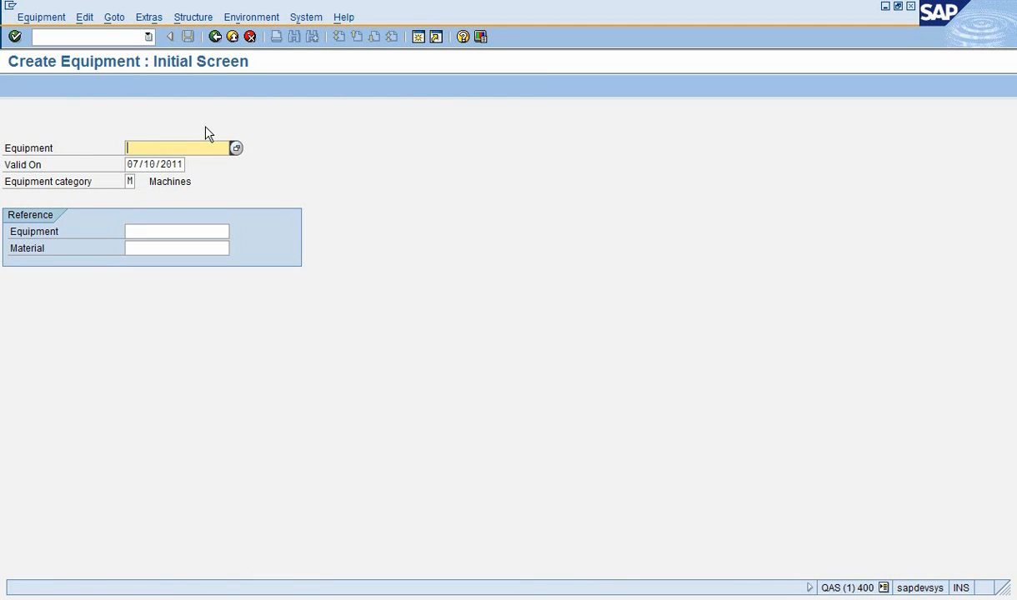
click(129, 181)
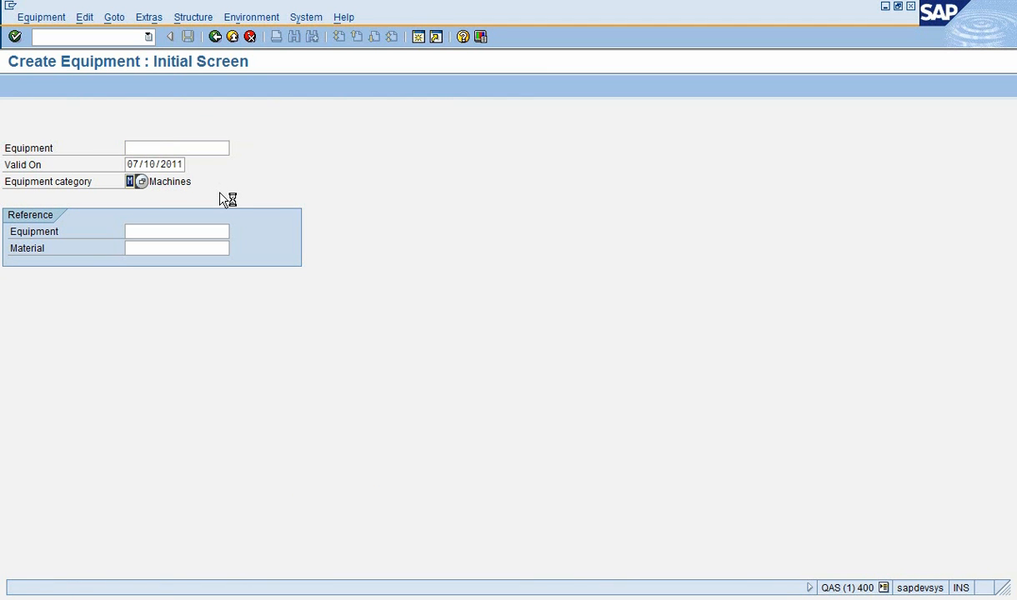
text(Q)
click(150, 147)
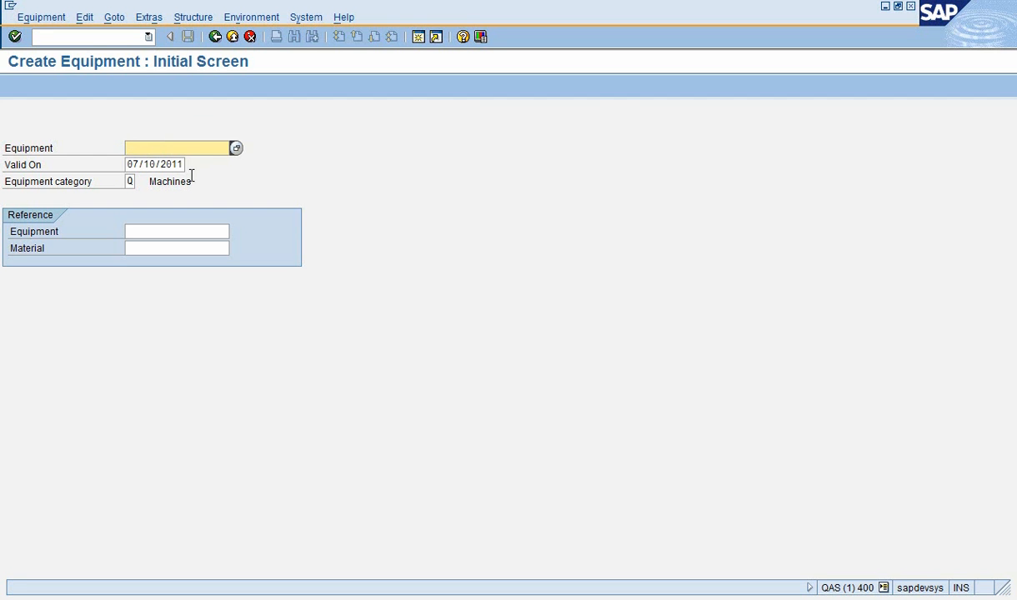
text(A101)
key(BackSpace)
key(BackSpace)
key(BackSpace)
key(BackSpace)
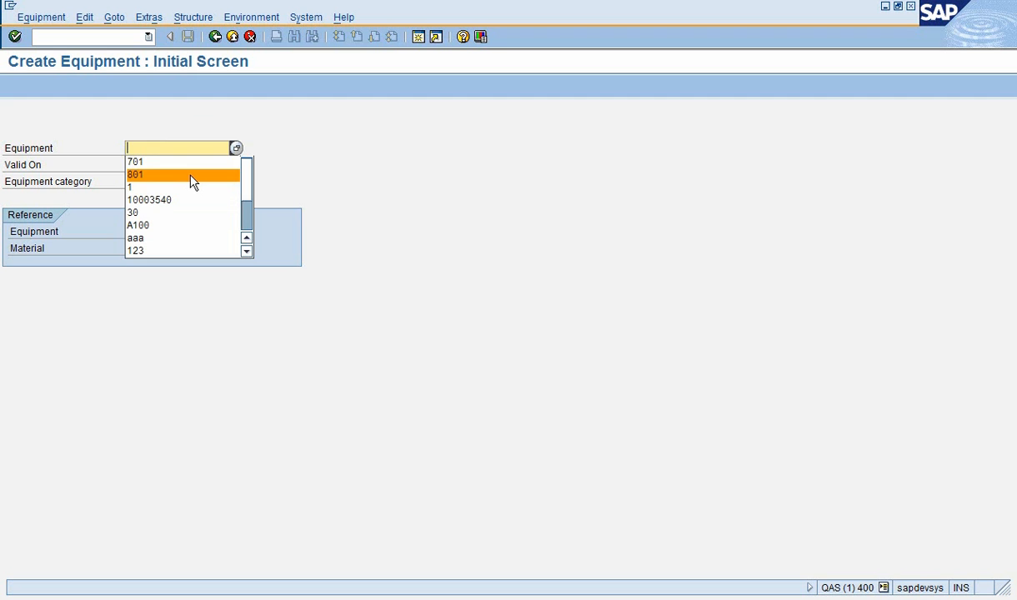
click(202, 111)
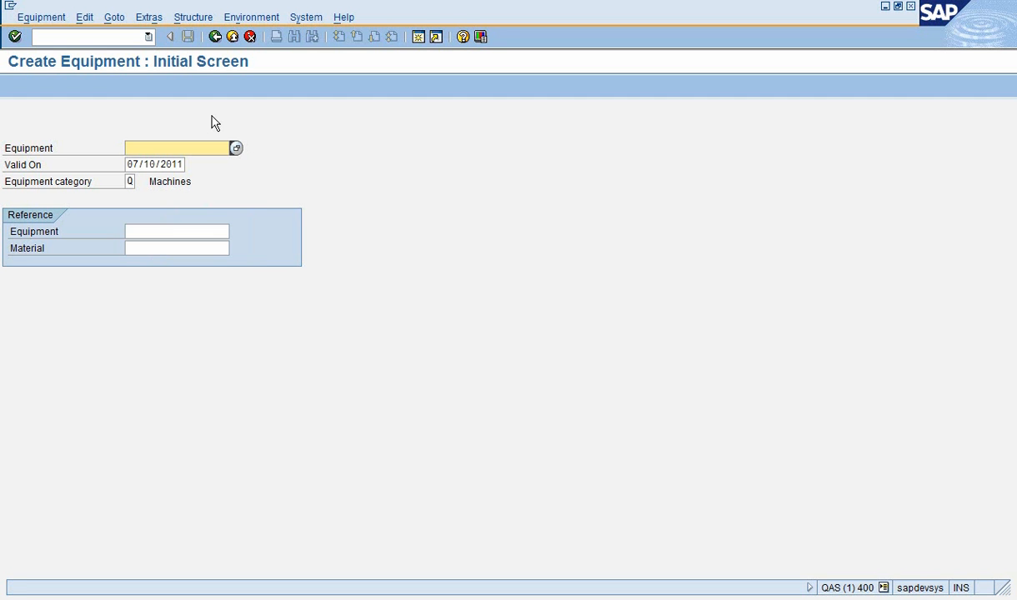
Step: Continue to the general data without an equipment number and enter the description Indicator, Test (0.0001")
key(Return)
click(211, 130)
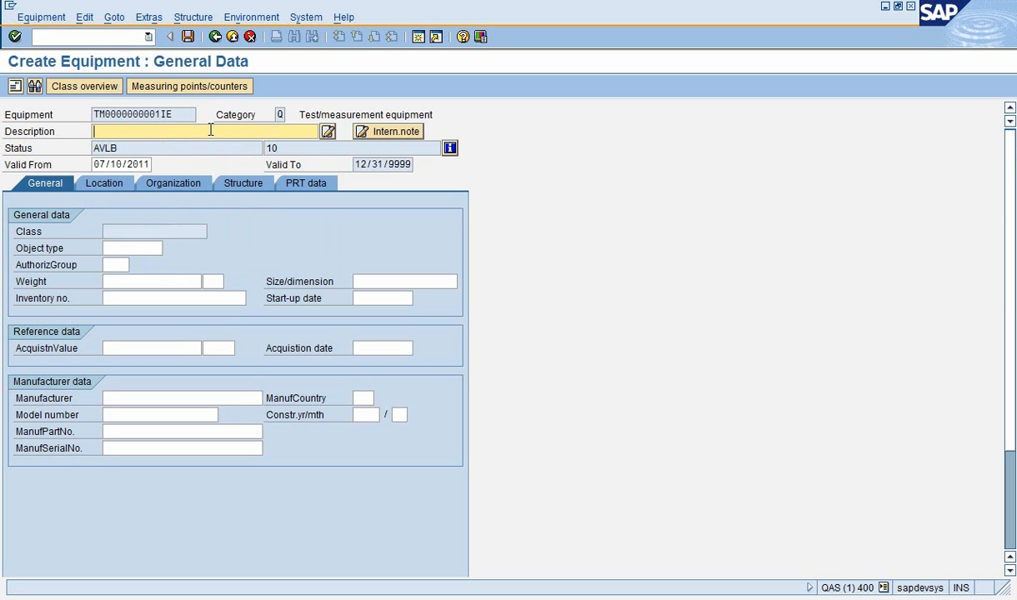
click(145, 132)
click(148, 146)
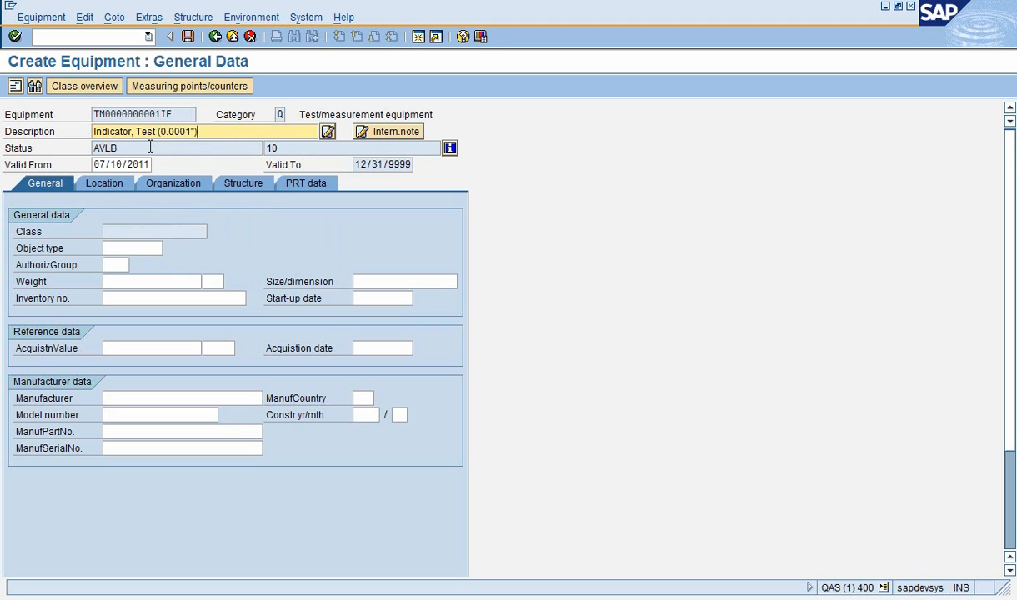
Step: Add the long text "More information" to the equipment description and return to the general data
click(328, 134)
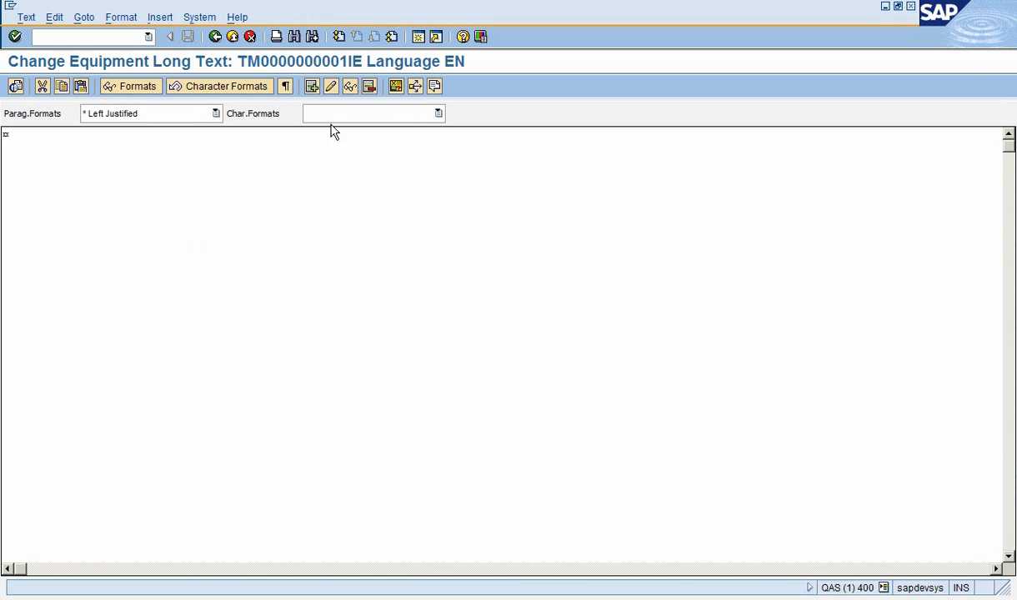
text(More information)
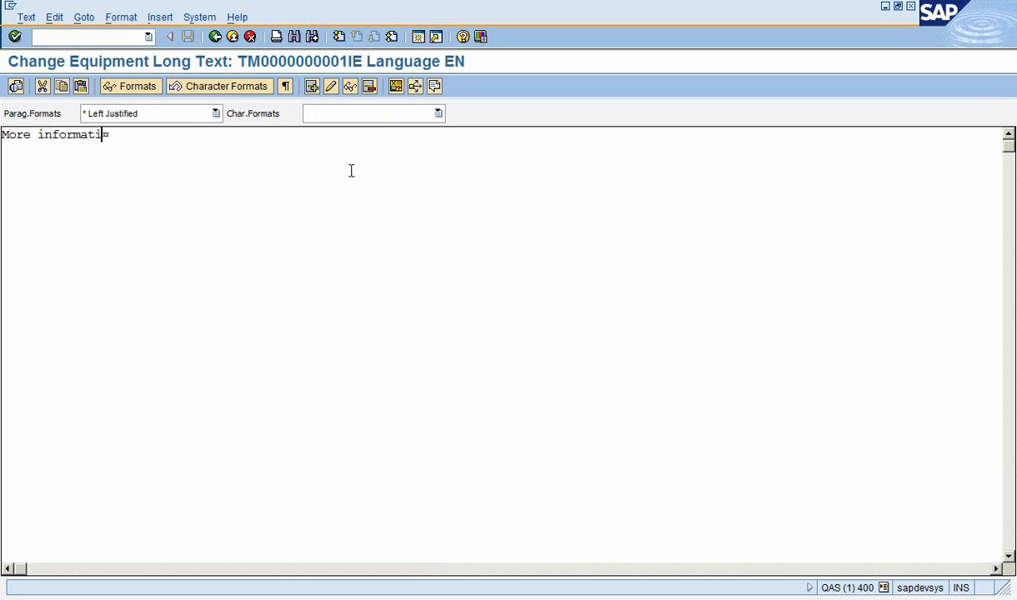
click(215, 36)
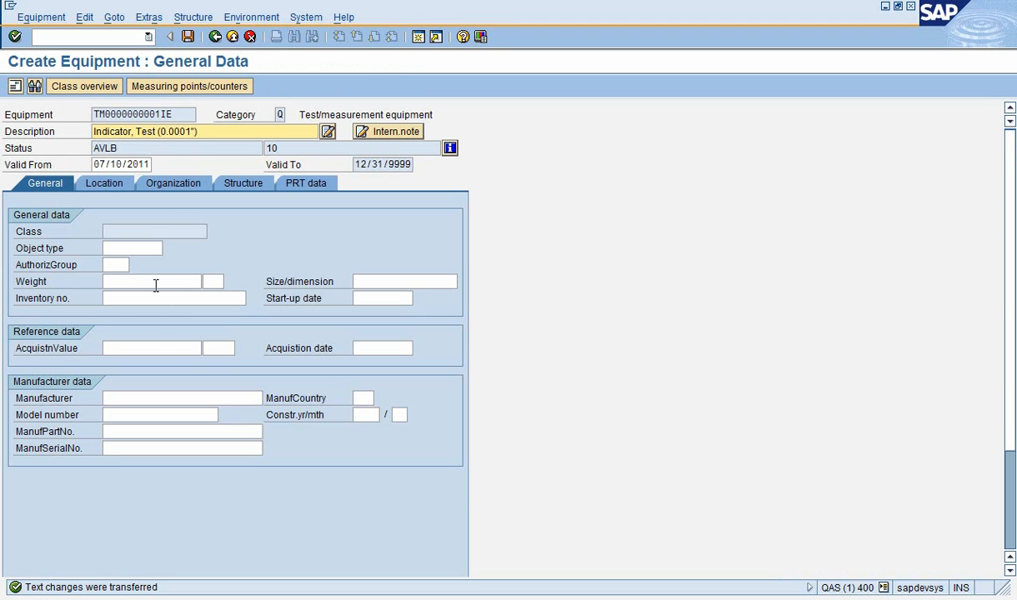
Step: Choose the object type IDIM (Int Dim) for the equipment from the list of possible values
click(129, 249)
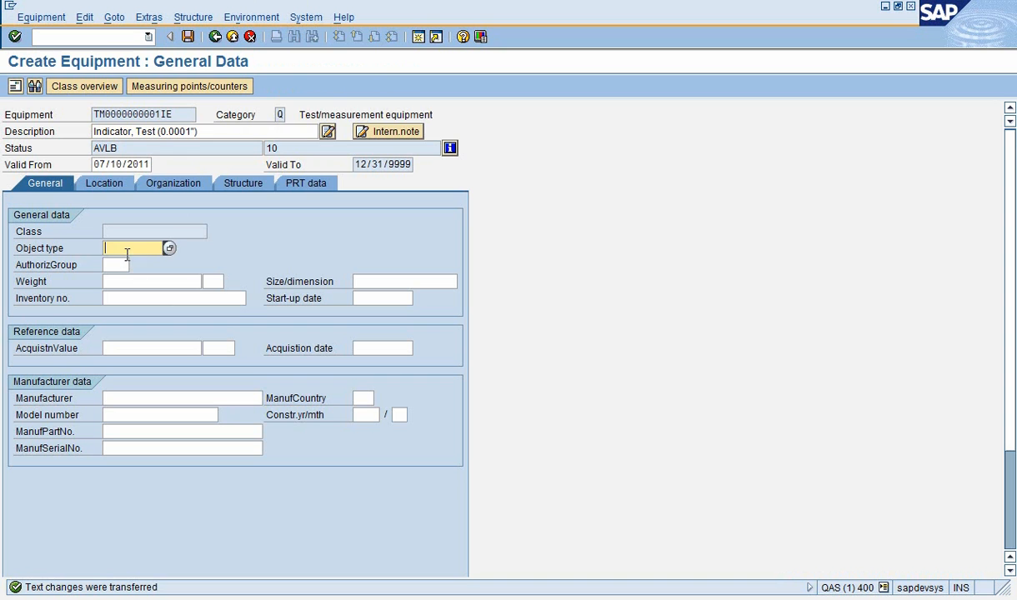
click(170, 249)
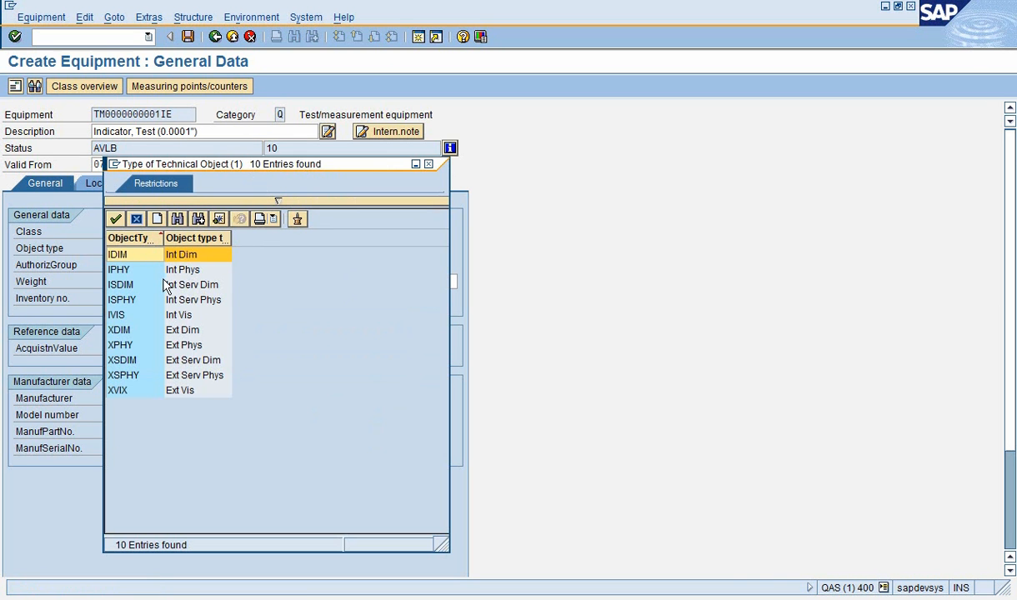
click(118, 255)
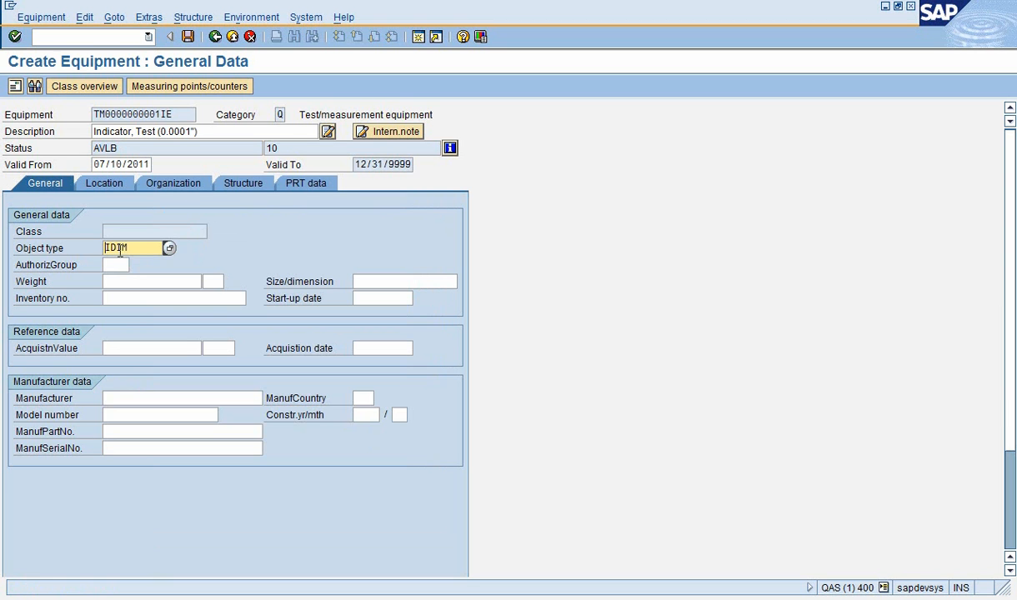
Step: Set the acquisition value to 1 USD and the acquisition date to 07/10/2011
click(146, 346)
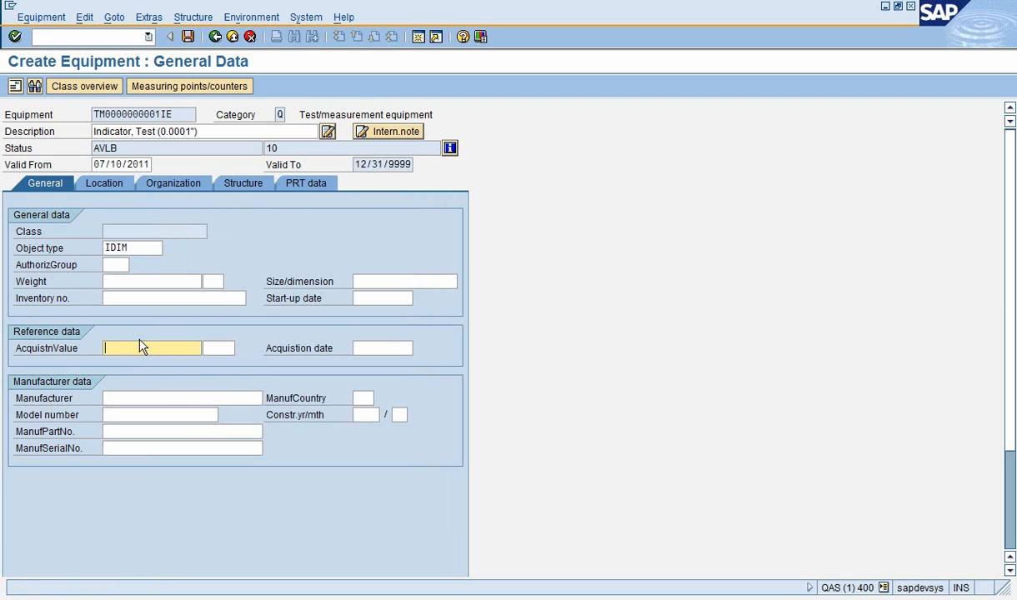
text(1)
click(221, 348)
text(usd)
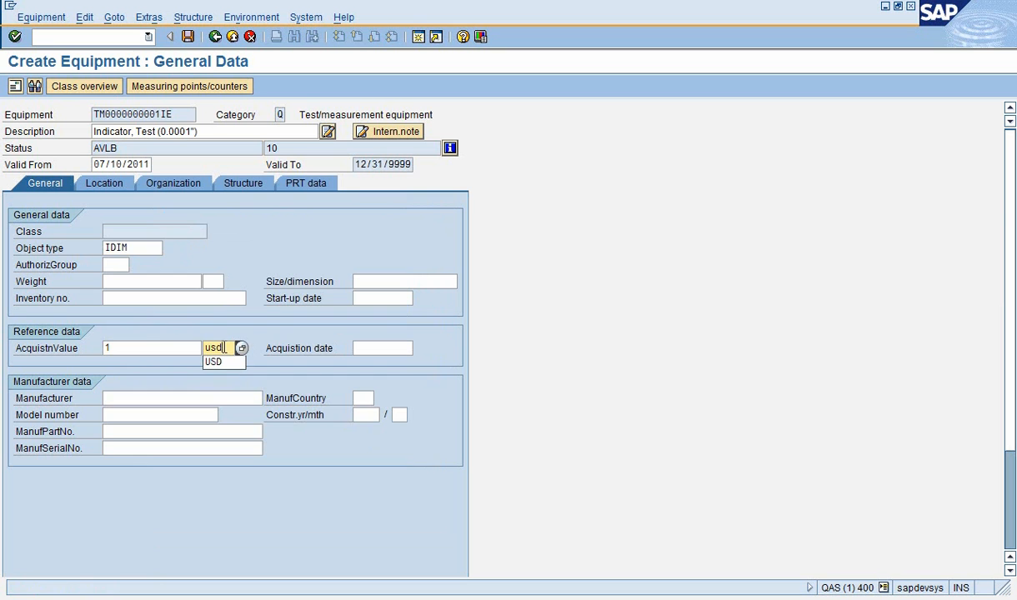
click(377, 348)
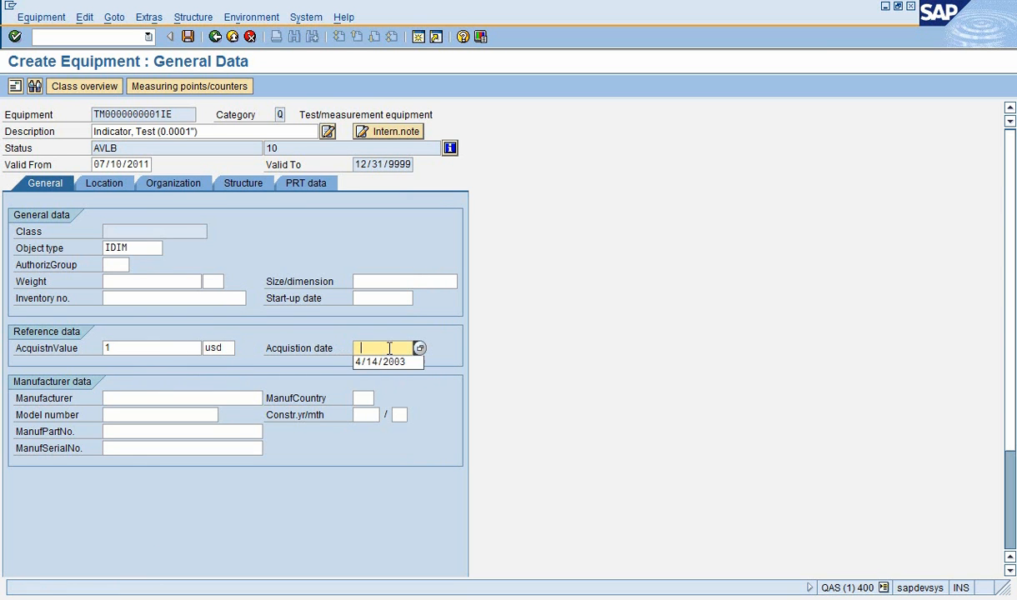
click(420, 348)
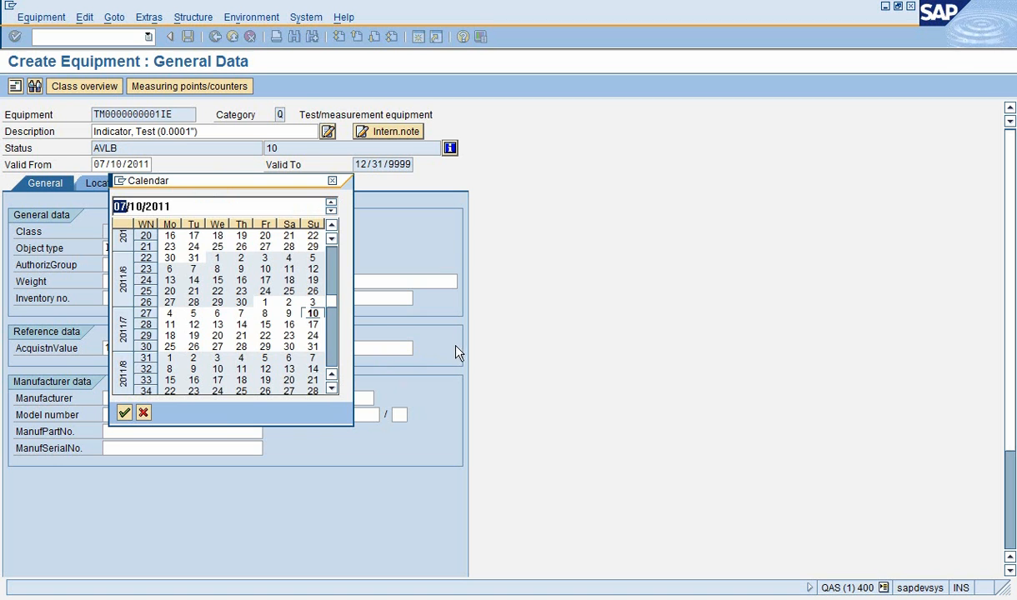
double_click(311, 313)
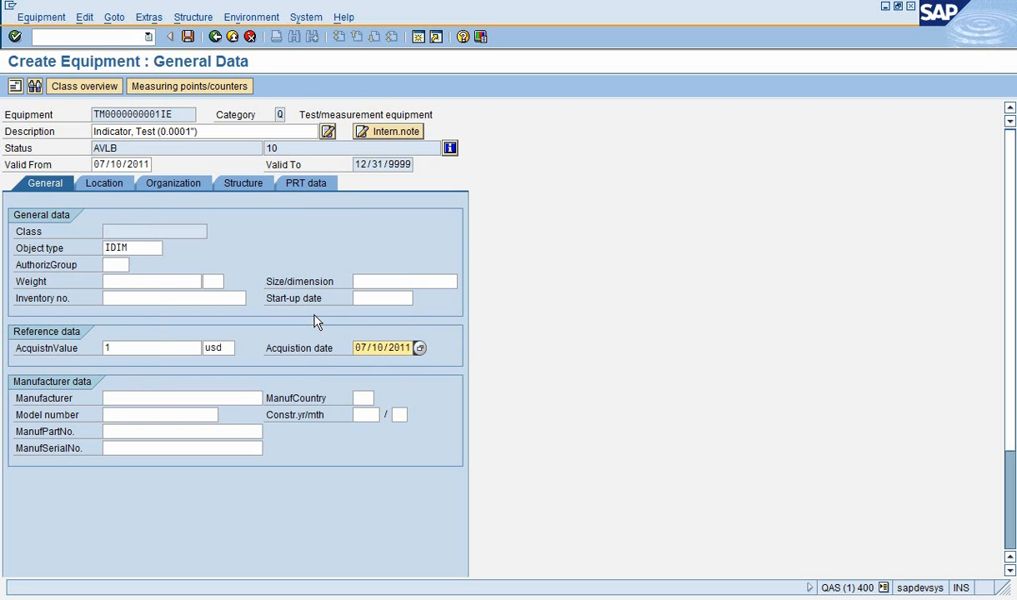
Step: Fill in the manufacturer data with the manufacturer name, the model number 312B-1 and the manufacturer serial number
click(143, 398)
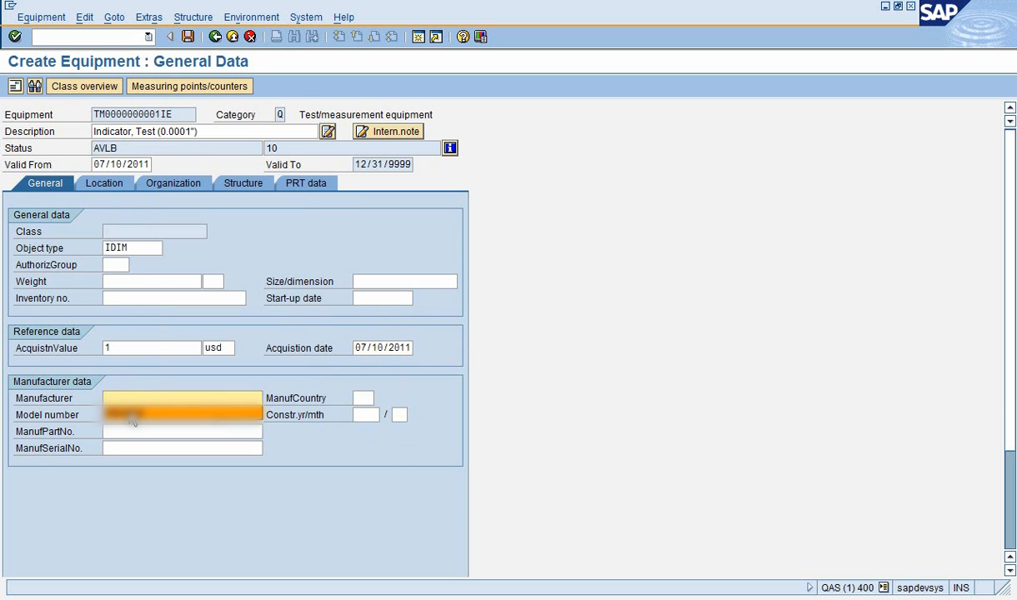
click(131, 416)
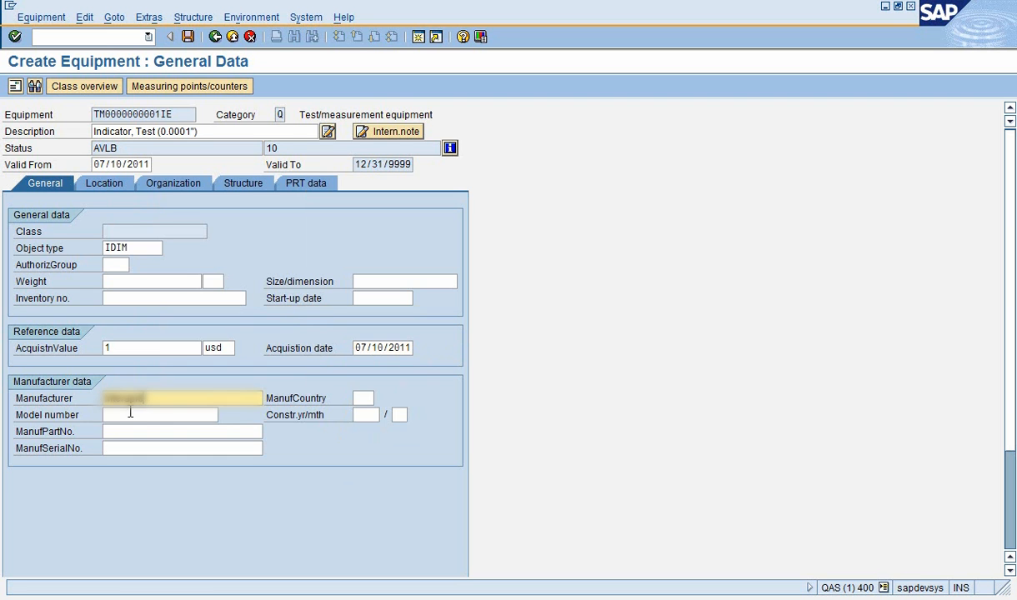
click(142, 415)
click(127, 429)
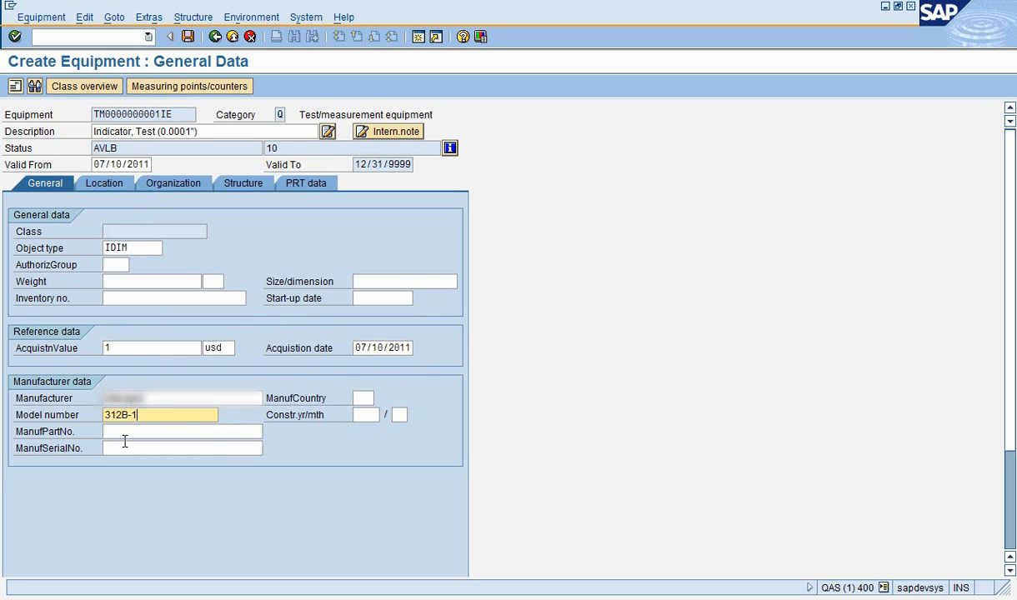
click(114, 448)
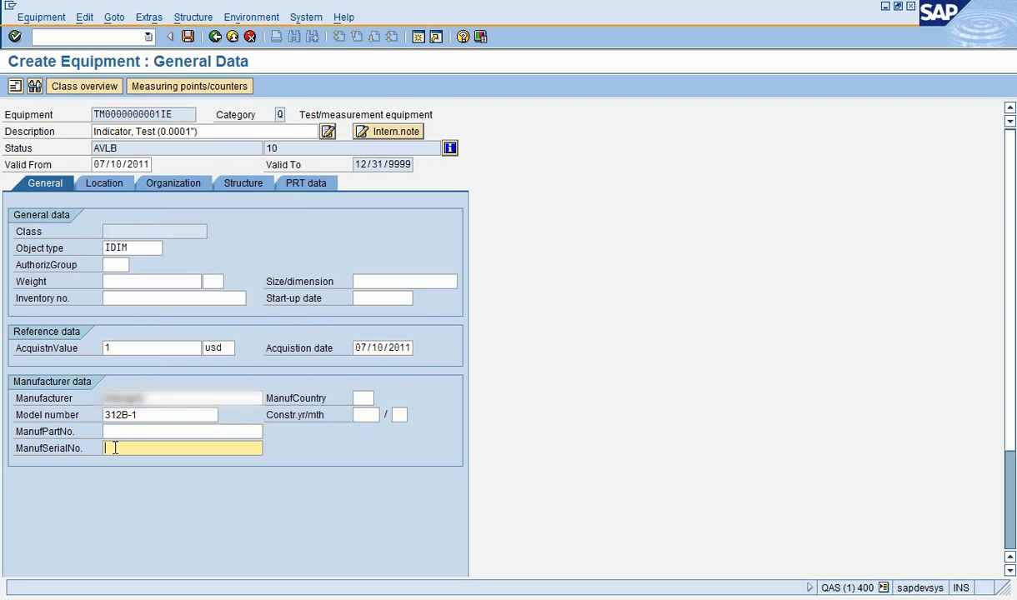
click(142, 467)
Step: In the location data, set the maintenance plant to BP01 and the location to MET000 (Metrology)
click(105, 186)
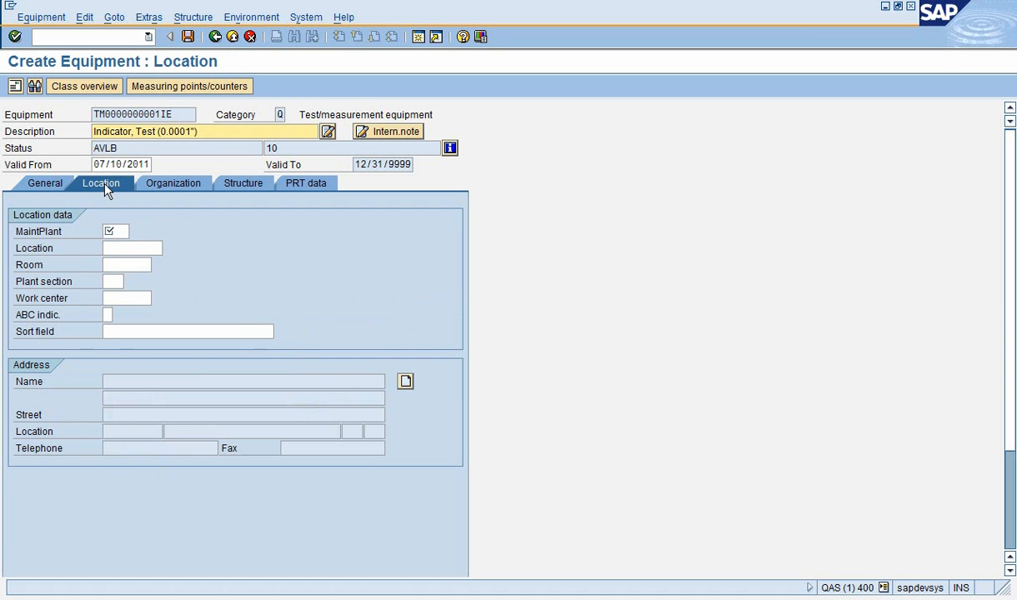
click(113, 232)
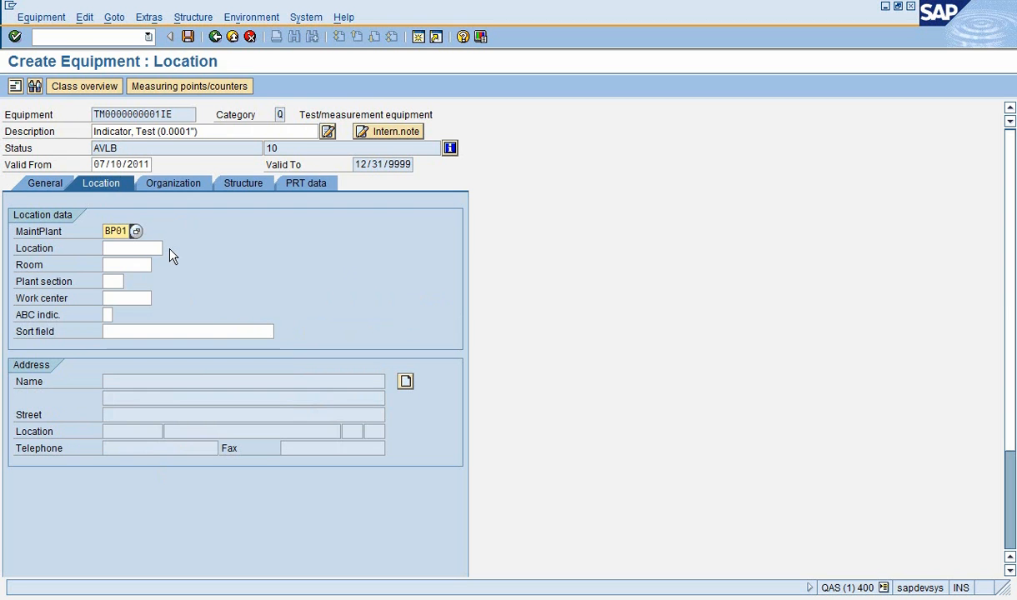
click(115, 247)
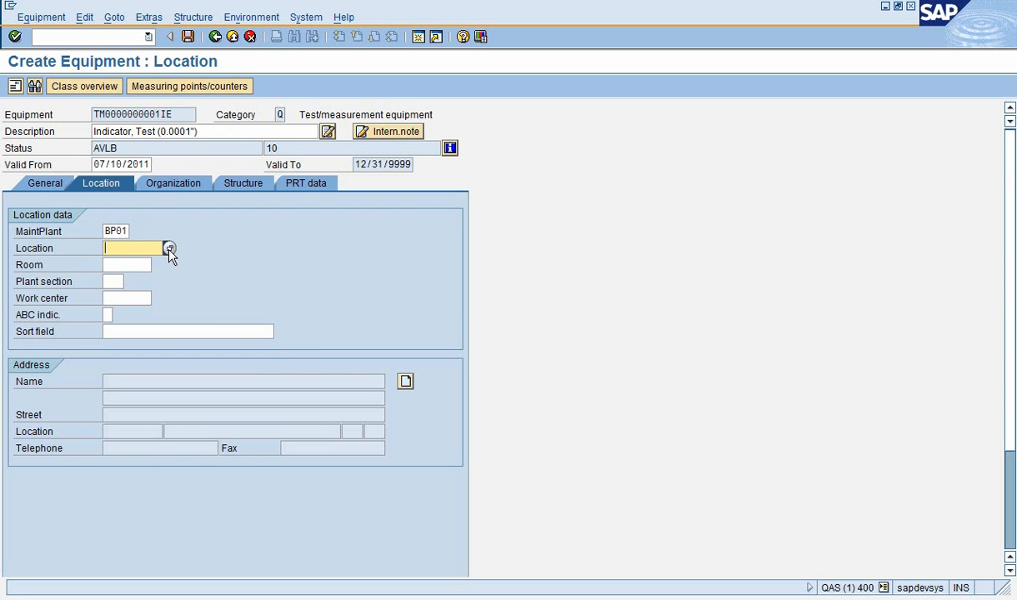
key(F4)
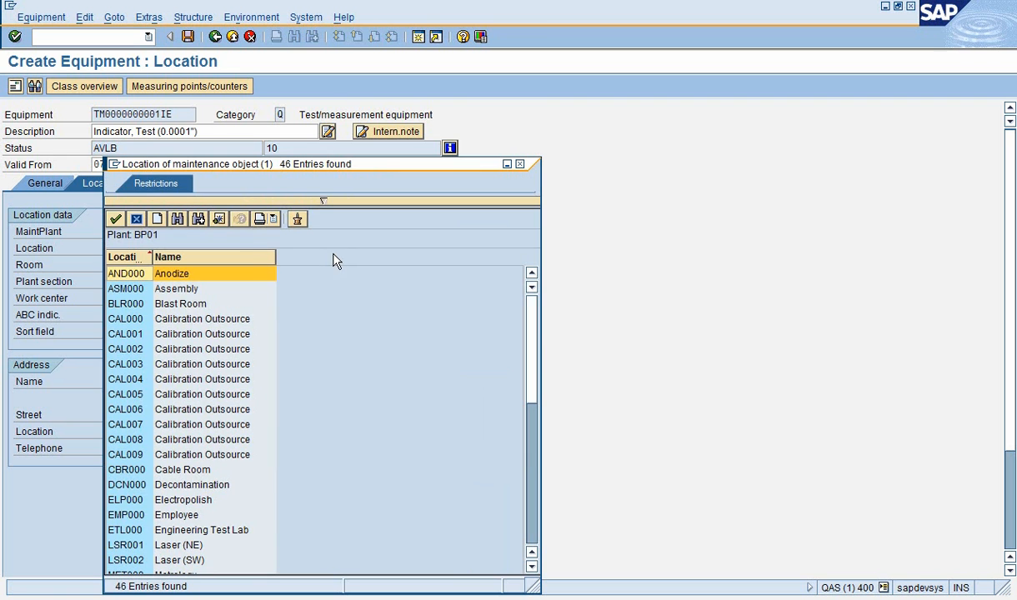
scroll(192, 359, down, 4)
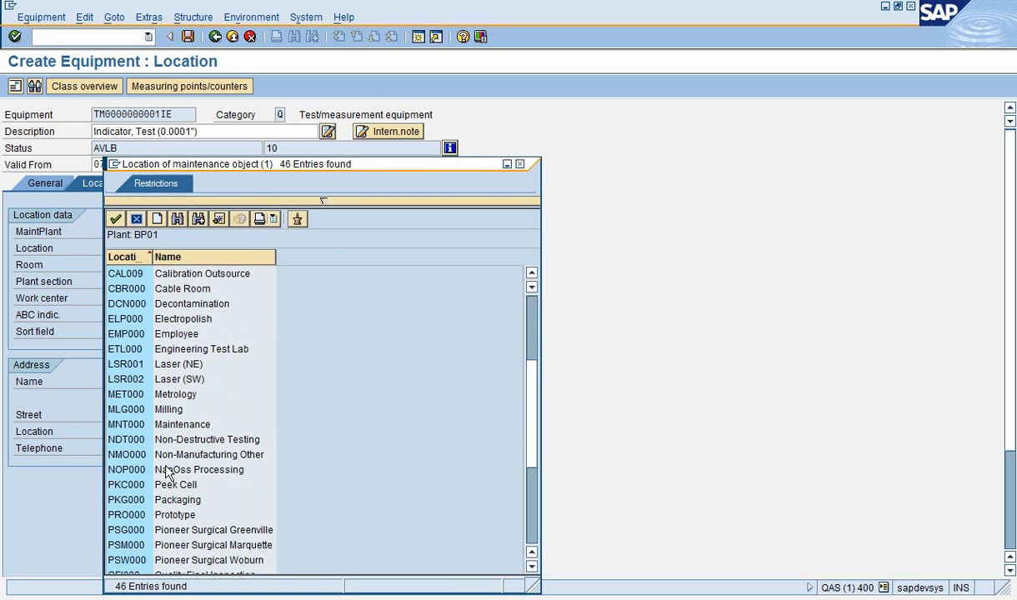
double_click(125, 394)
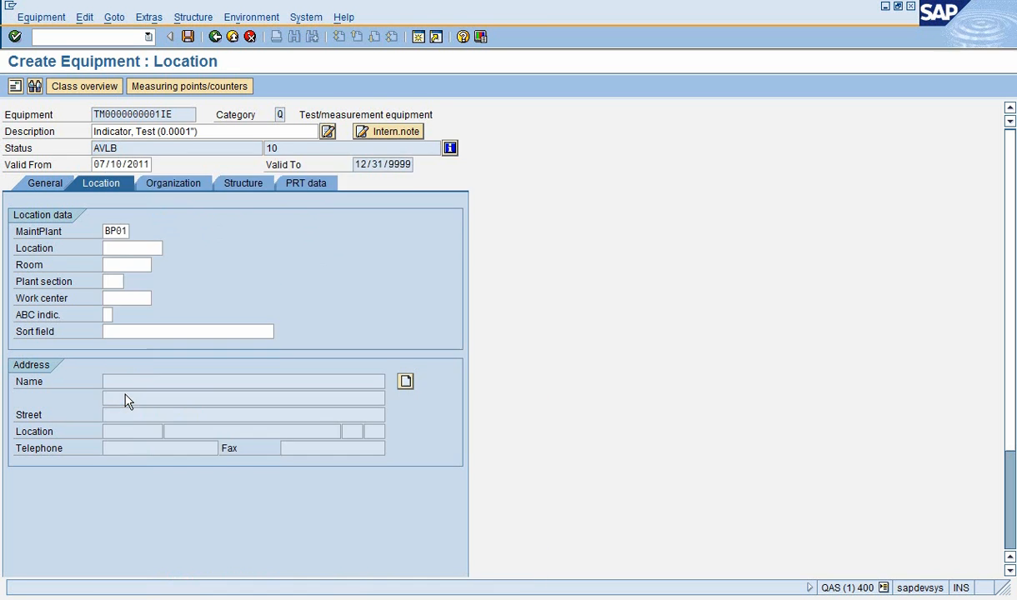
Step: Set the room in the location data to 1
click(125, 264)
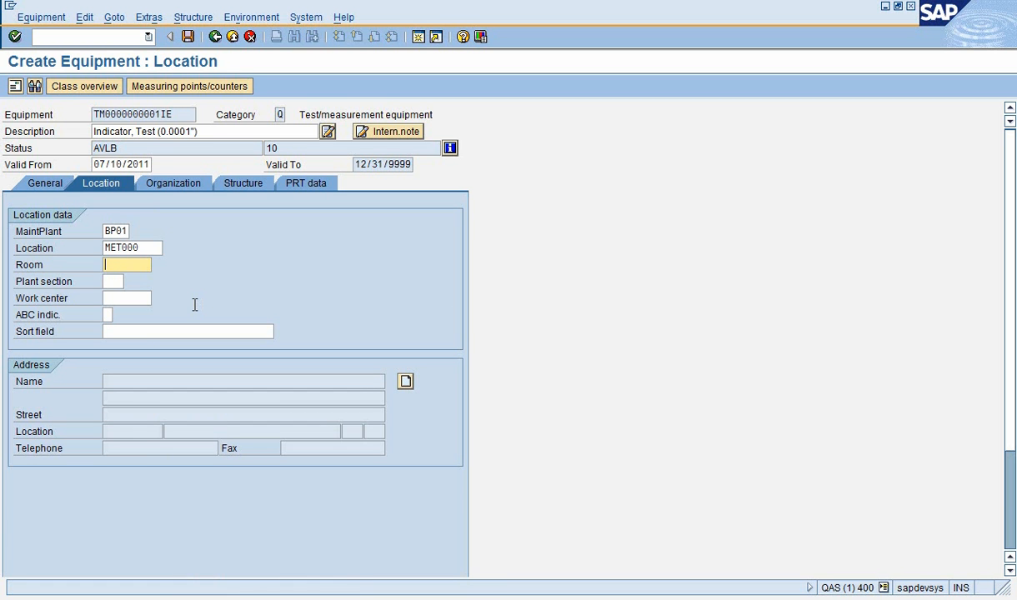
text(1)
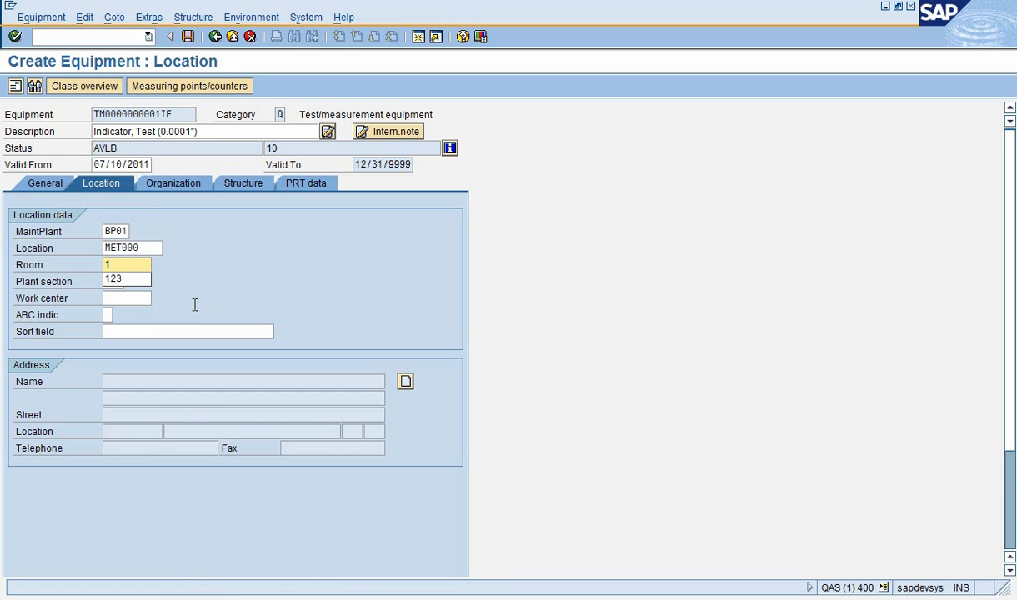
click(125, 331)
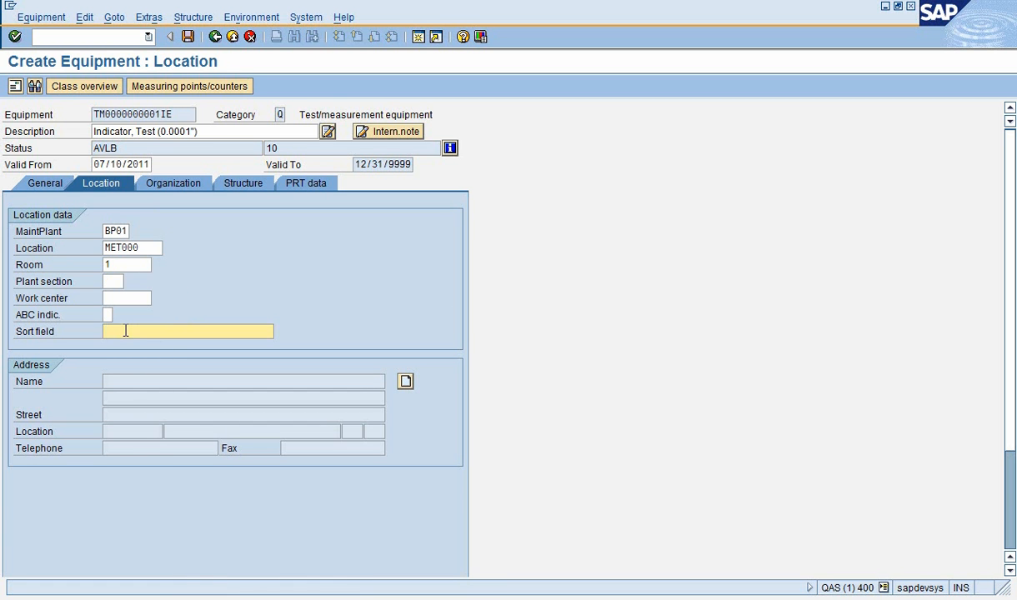
Step: Change the location to EMP000 (Employee) and enter "who" as the sort field
click(143, 248)
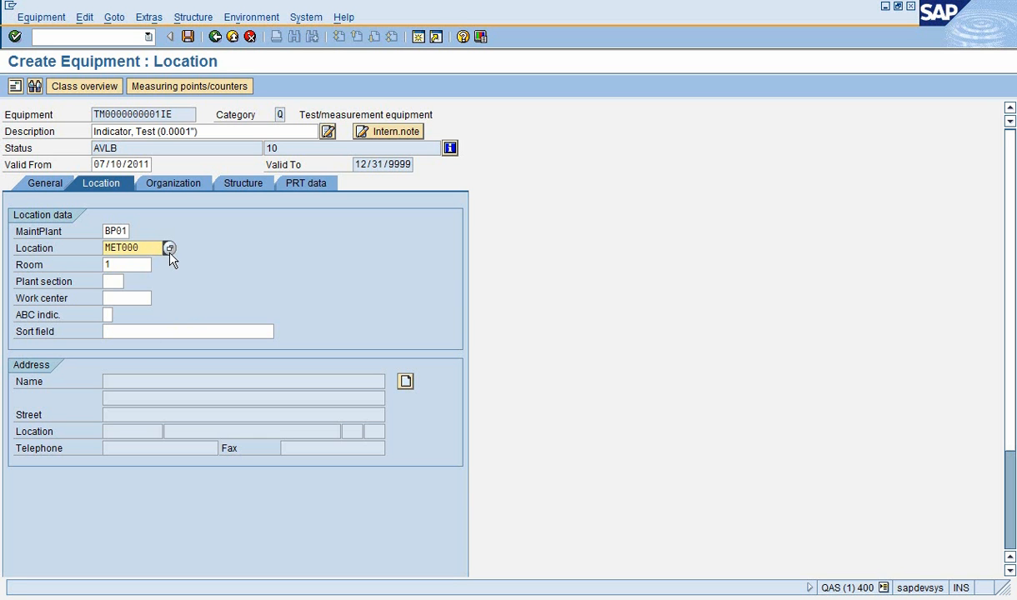
click(168, 250)
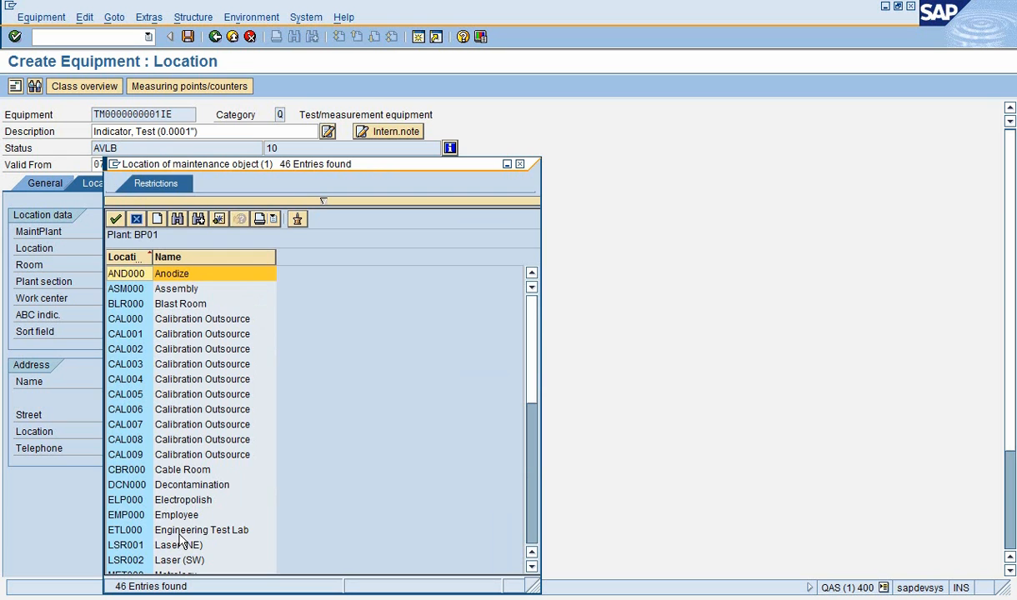
double_click(163, 514)
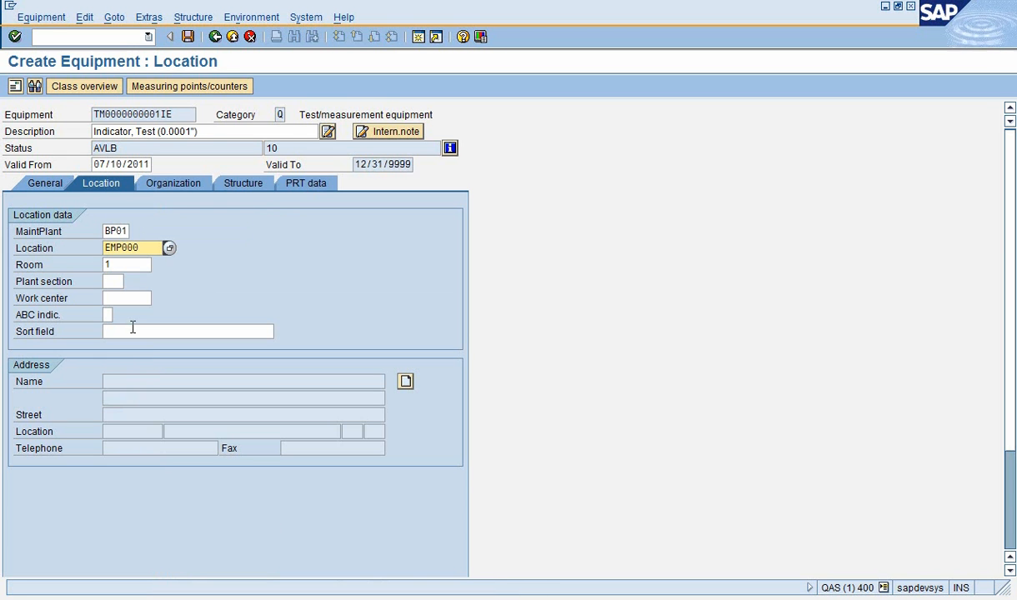
click(133, 330)
text(who)
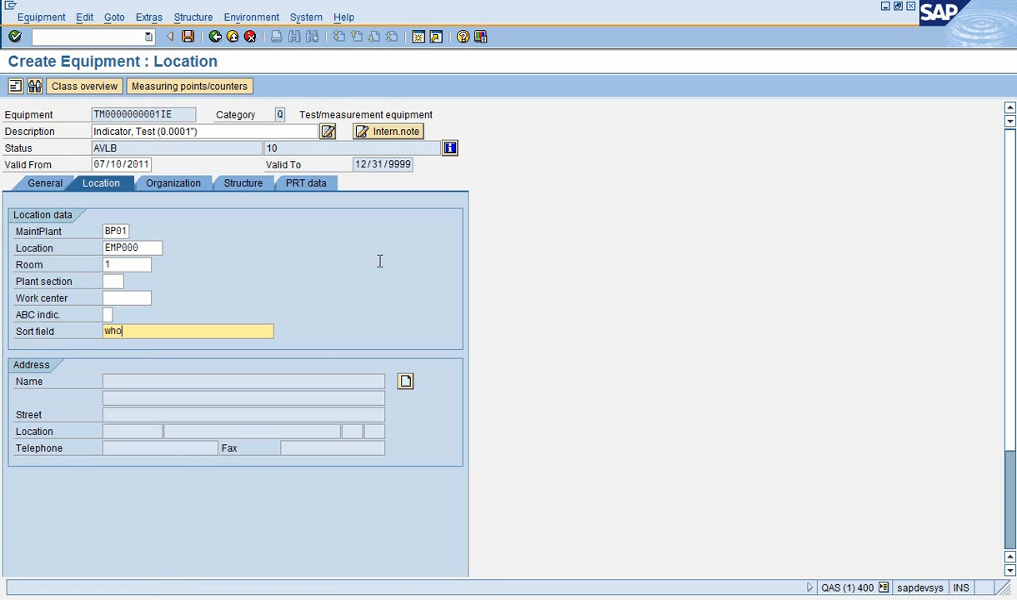
Step: In the structure data, set the technical identification number to 1234
click(244, 184)
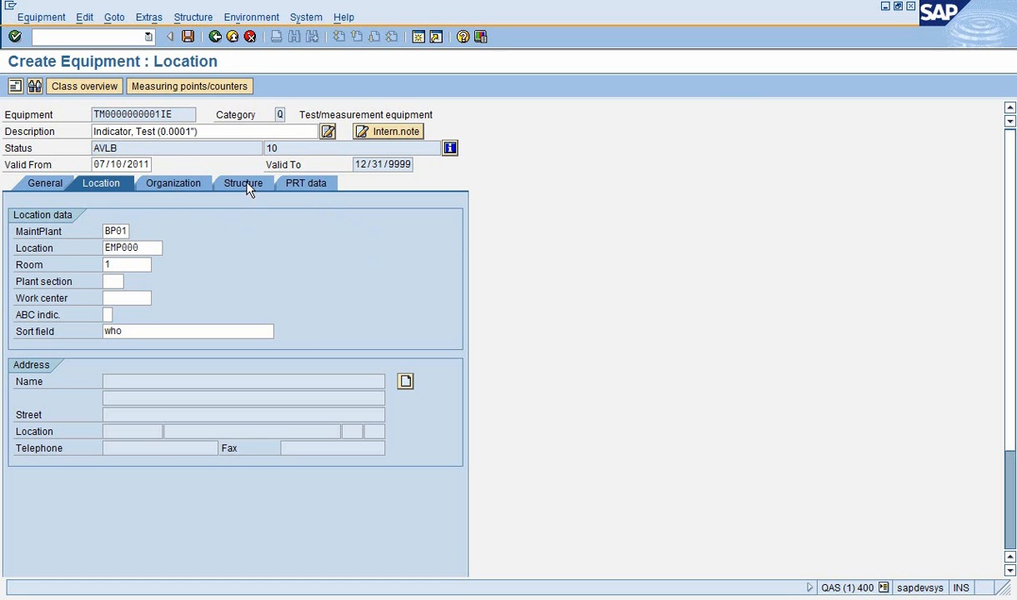
click(129, 315)
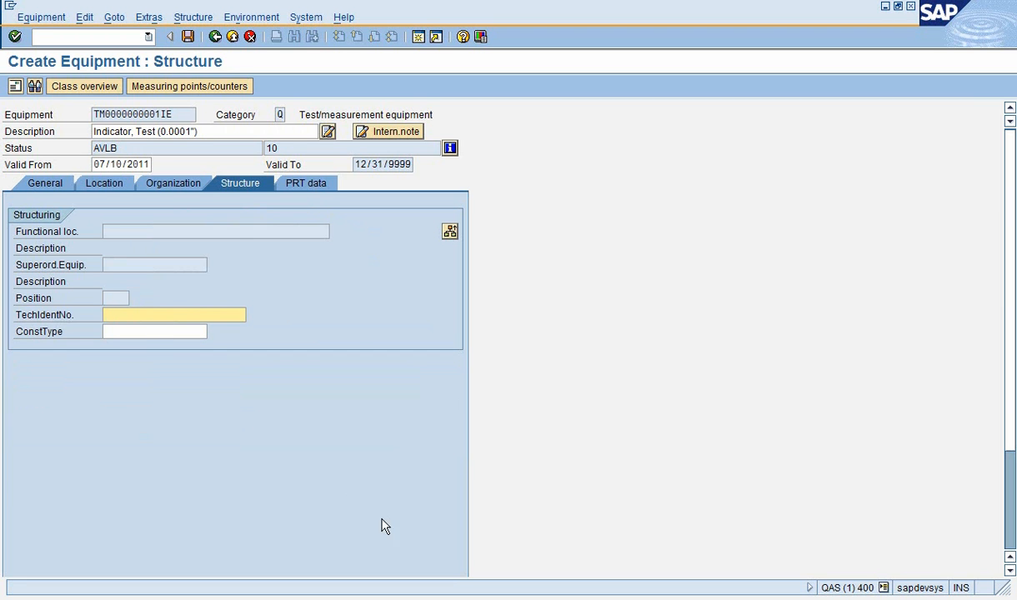
text(1234)
Step: Examine the numbered user statuses available for the equipment, then return to the structure data
click(451, 149)
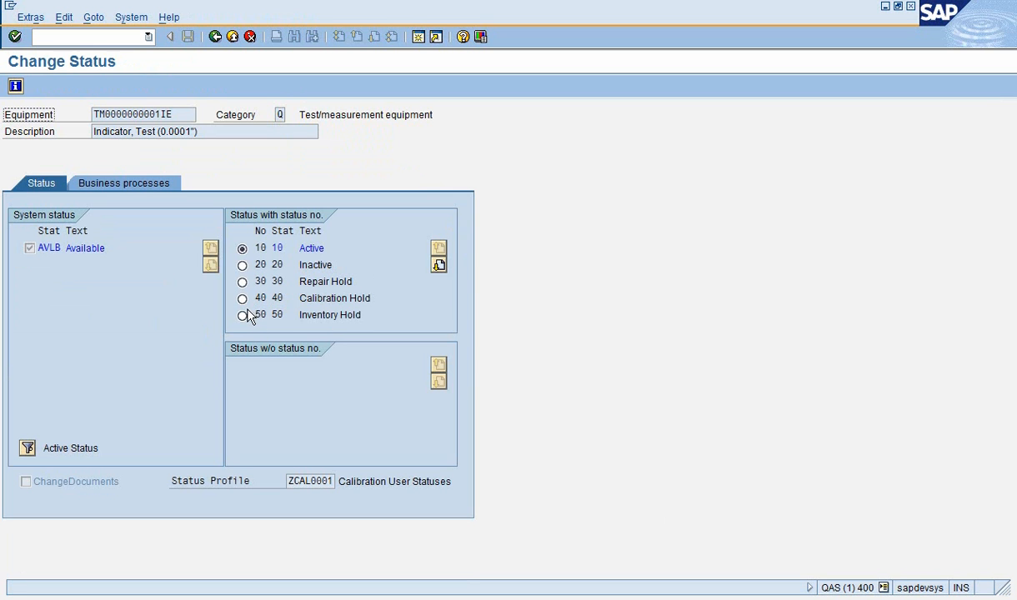
click(242, 266)
click(242, 250)
click(438, 267)
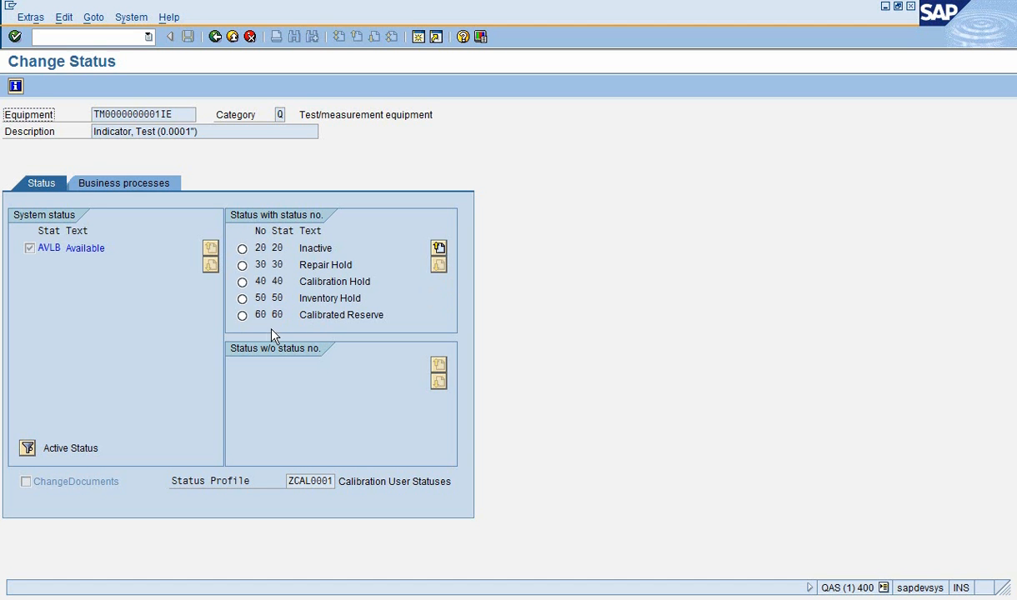
click(438, 247)
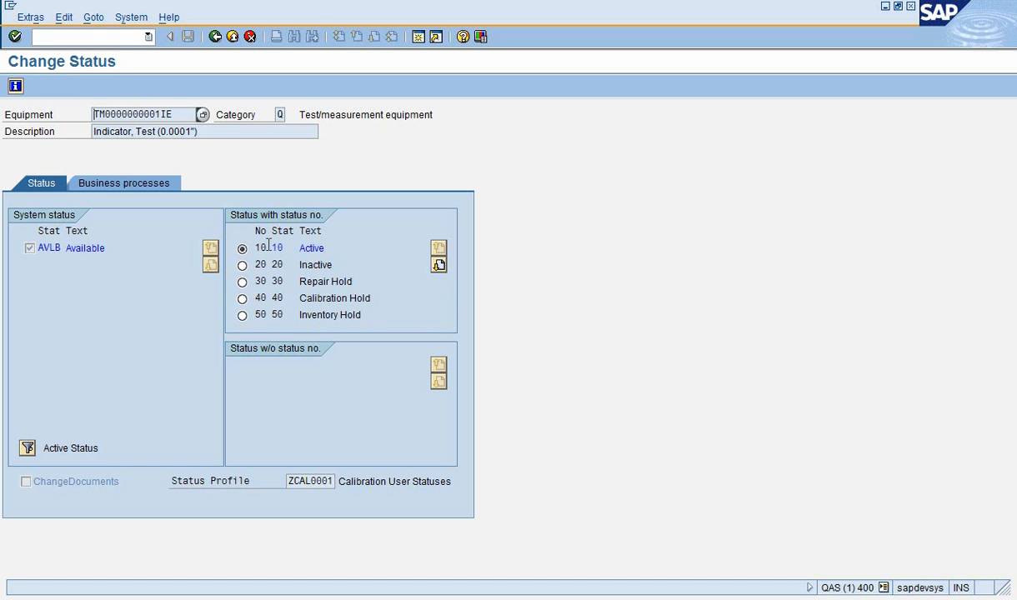
click(439, 265)
click(438, 247)
click(215, 38)
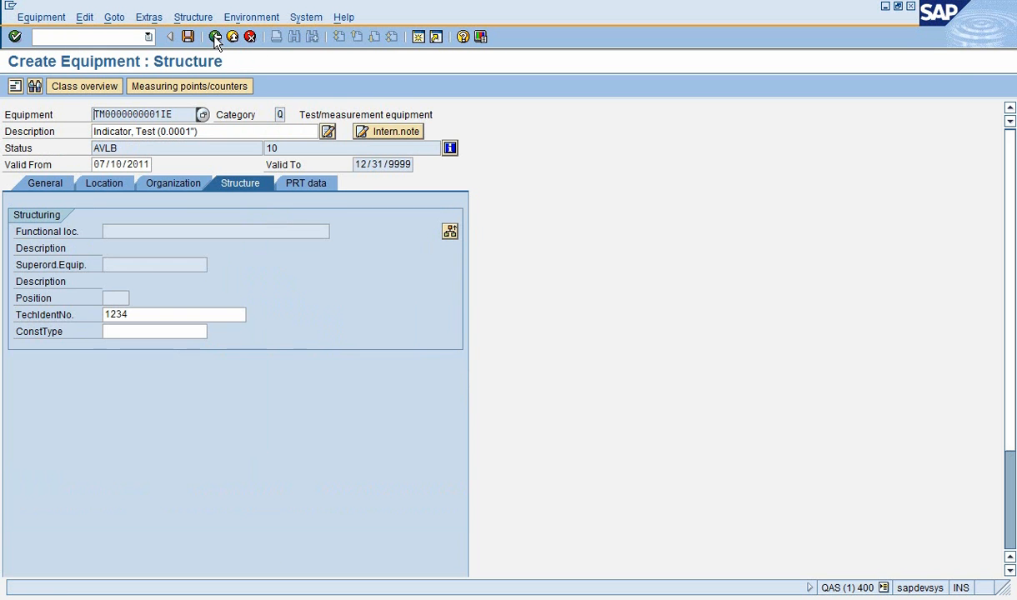
Step: Classify the equipment under class type 002 (Equipment Class) and assign it to the class CALIBRATION_CLASS
click(75, 92)
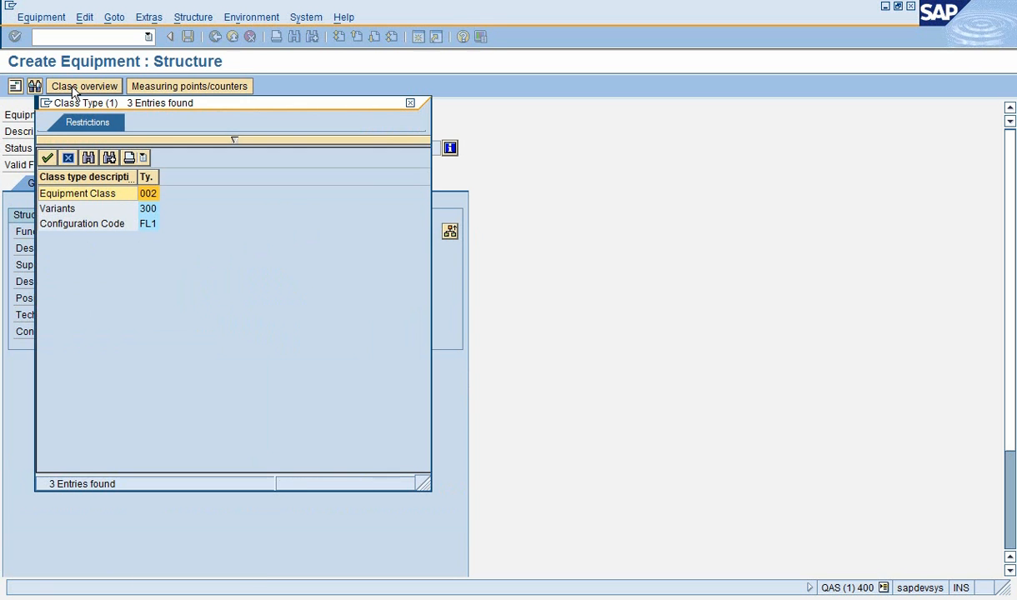
double_click(147, 195)
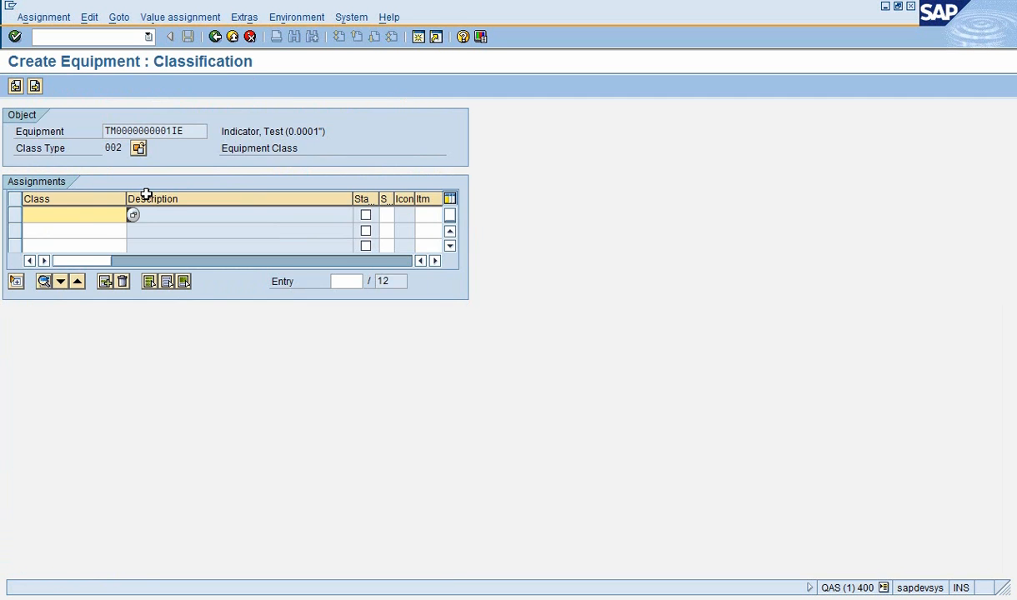
click(91, 216)
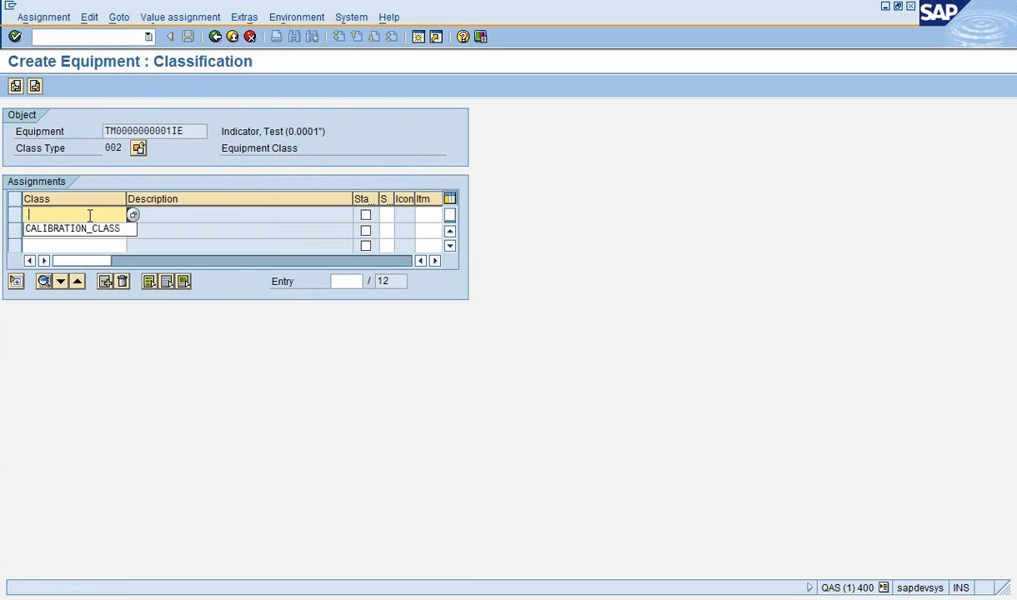
click(112, 234)
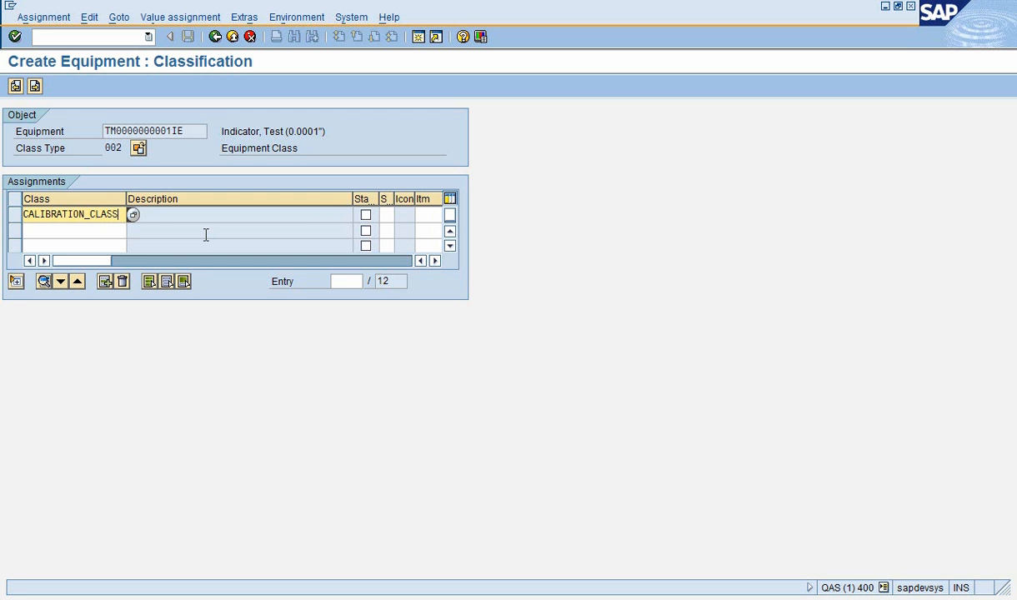
drag(122, 214, 20, 214)
key(BackSpace)
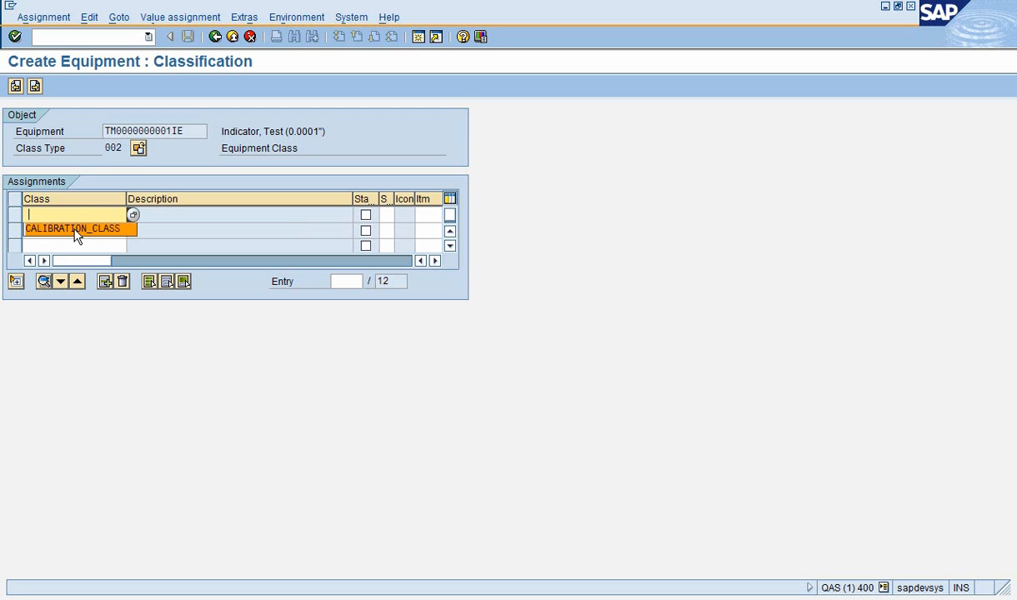
click(74, 233)
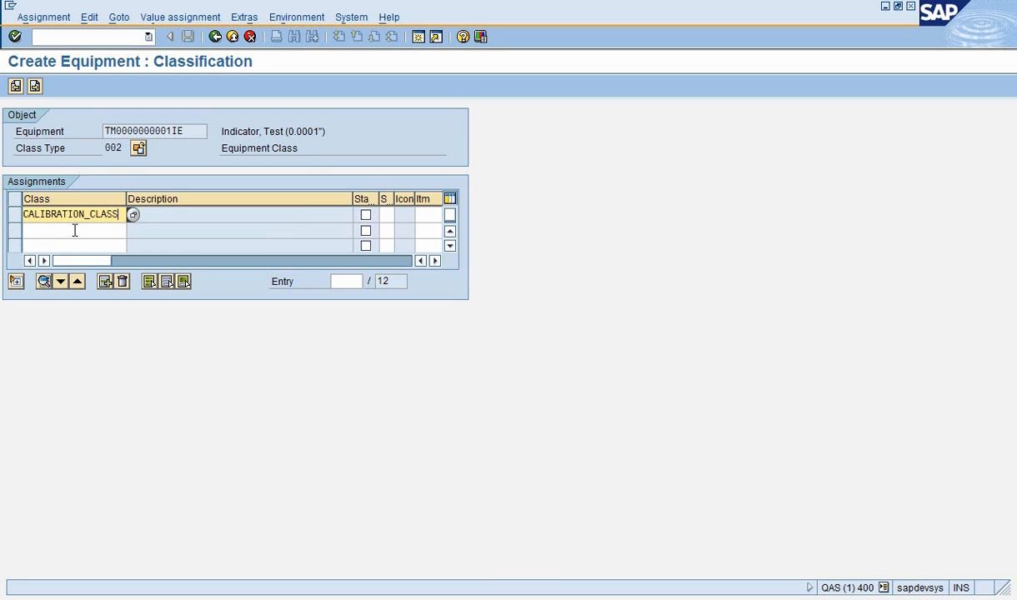
key(Return)
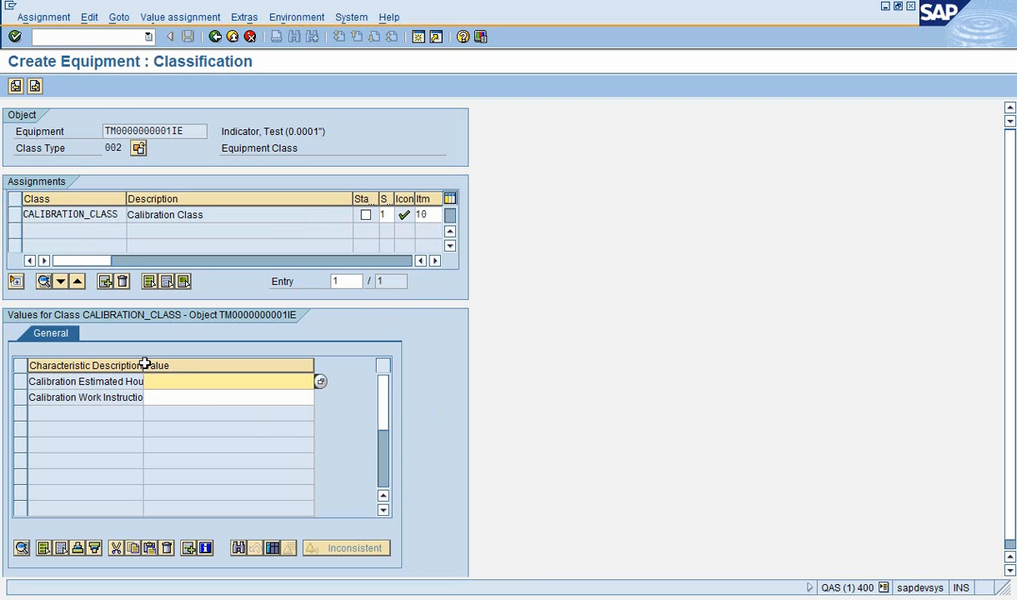
Step: Set the class values Calibration Estimated Hours to .25 and Calibration Work Instructions to A100, then return to the equipment record
drag(144, 364, 177, 376)
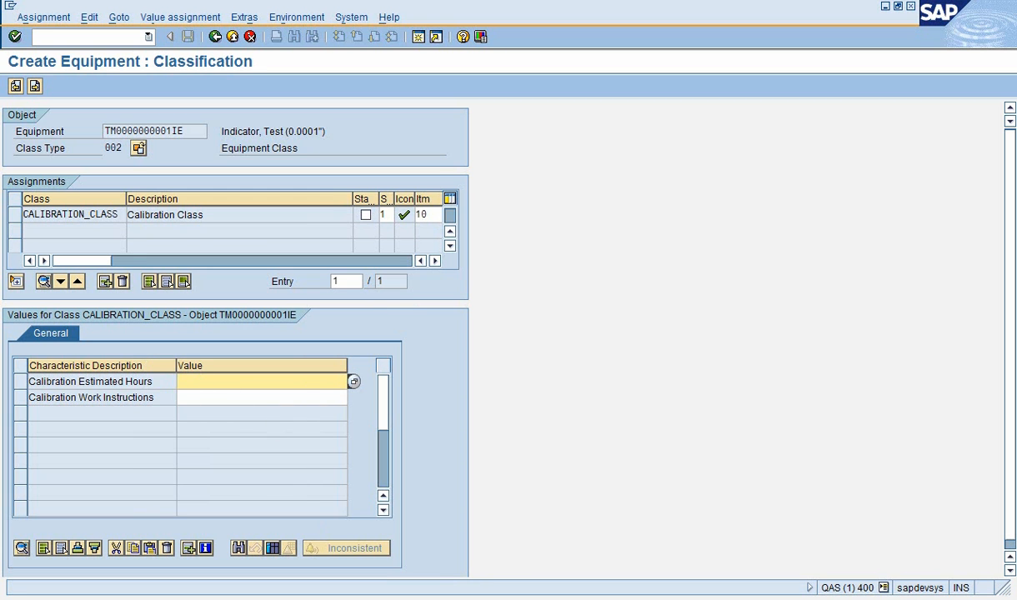
text(.25)
click(206, 398)
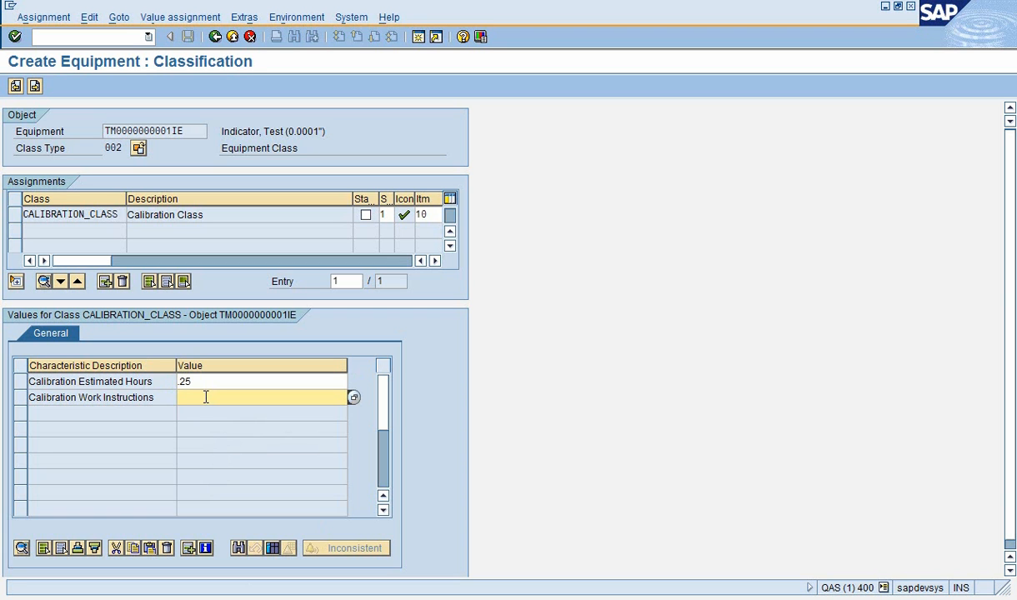
text(A100)
key(Return)
click(215, 37)
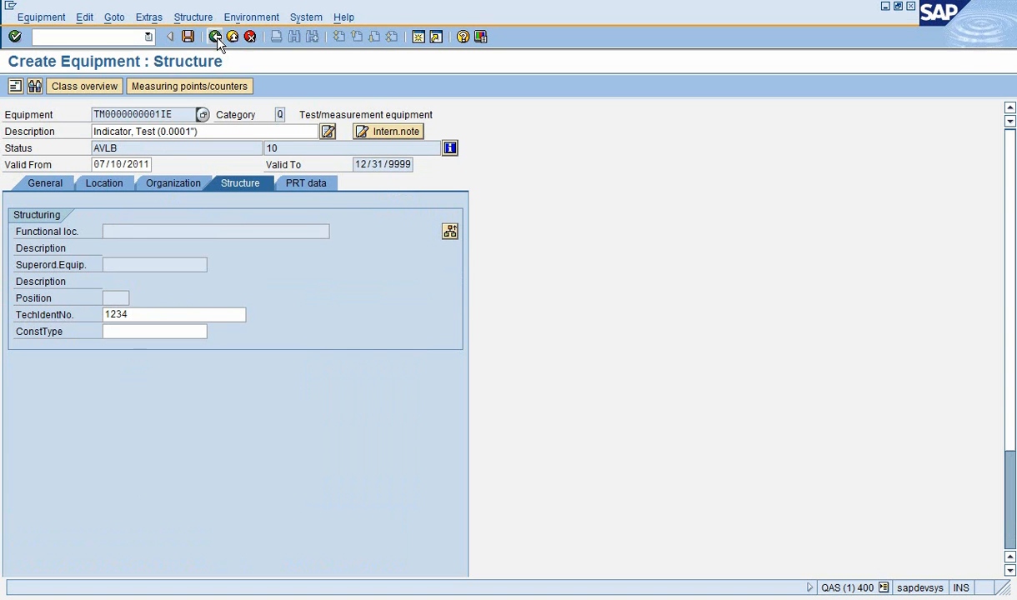
Step: Check the class and equipment number in the general data and save the new equipment master record
click(46, 188)
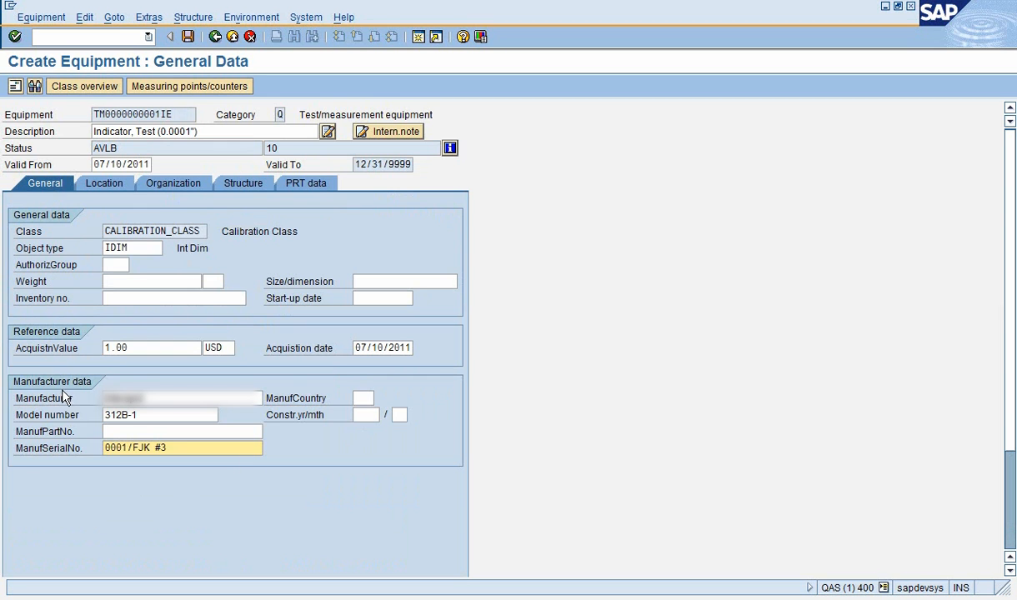
click(188, 37)
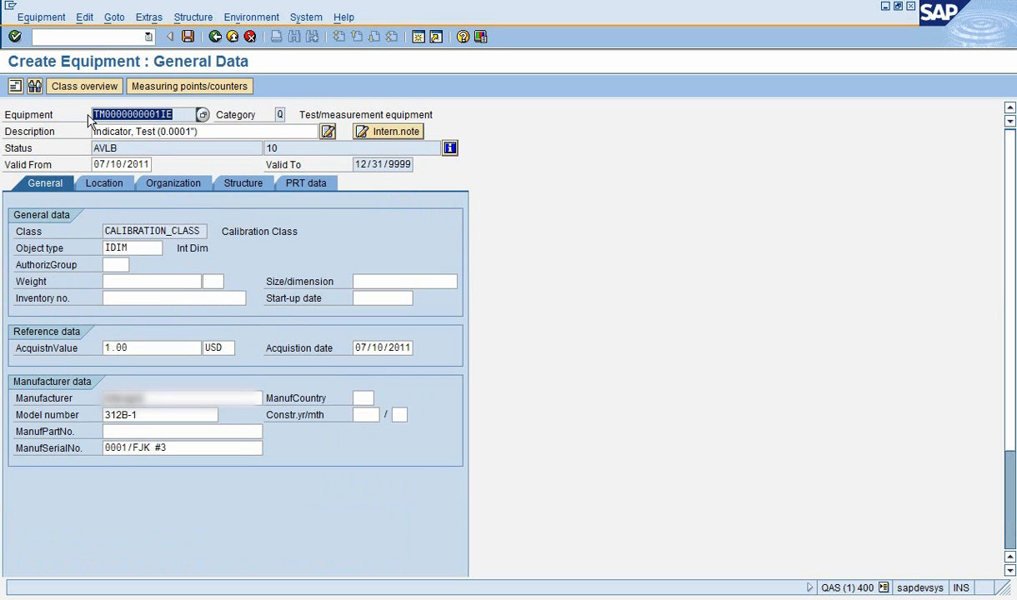
click(172, 111)
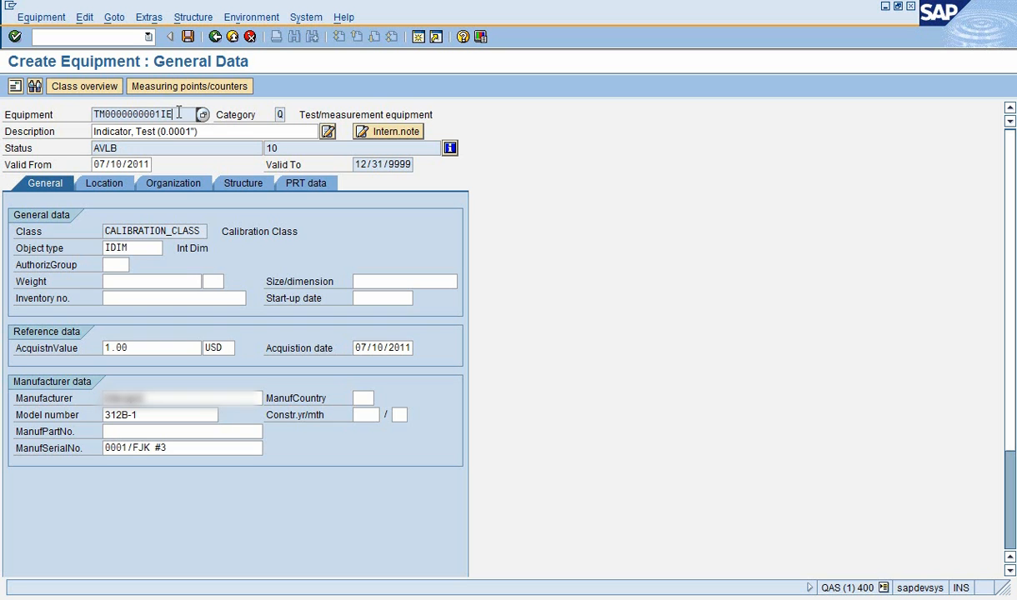
click(189, 37)
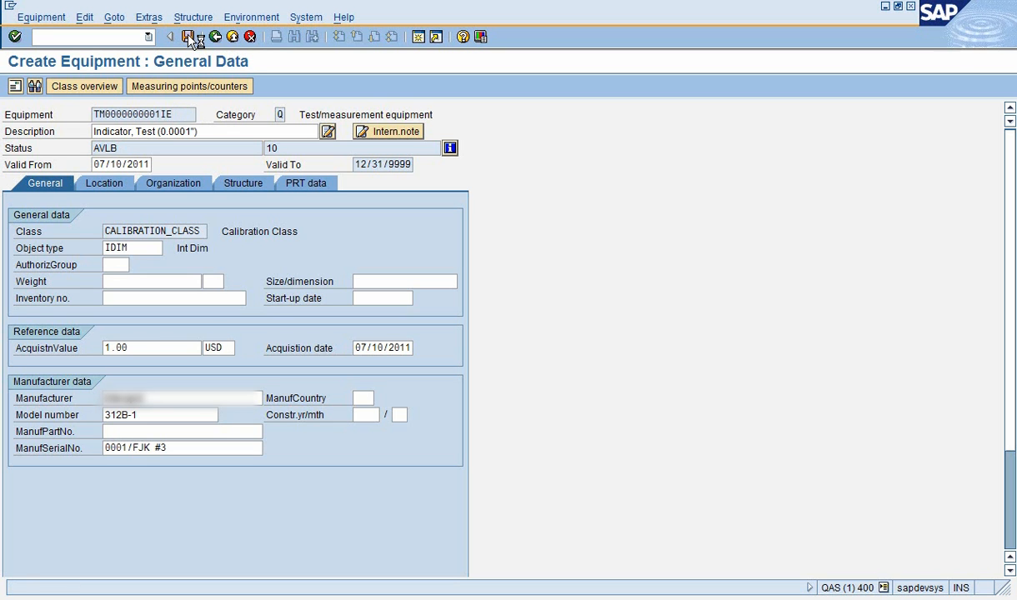